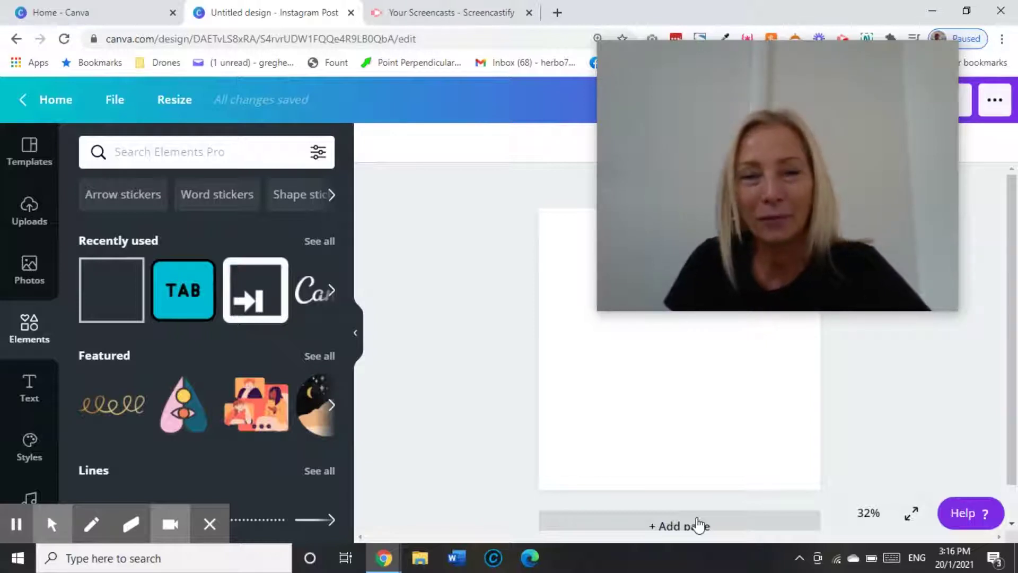
{"action": "mouse_move", "coordinate": [609, 268]}
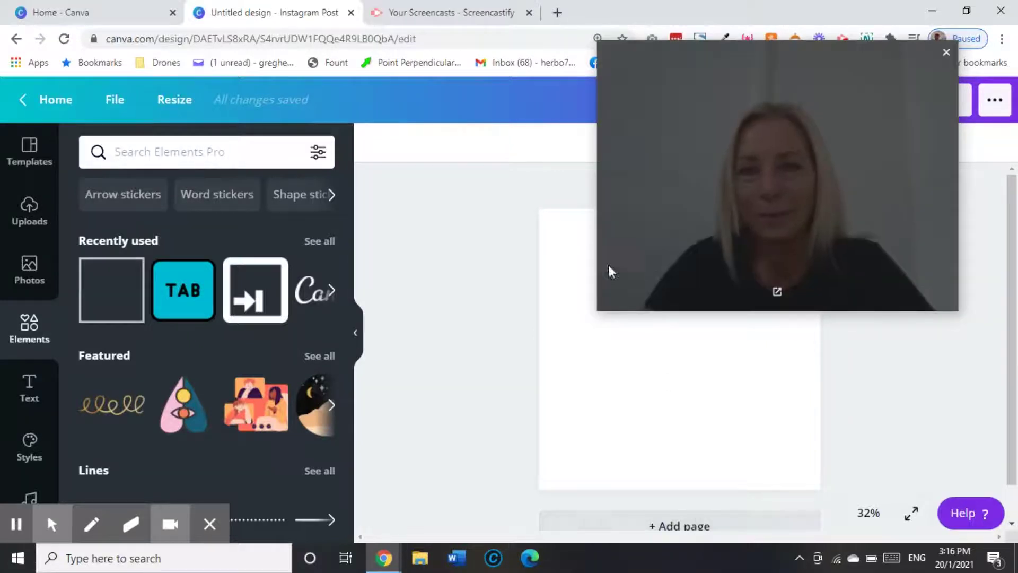
{"action": "left_click", "coordinate": [948, 53]}
{"action": "mouse_move", "coordinate": [52, 527]}
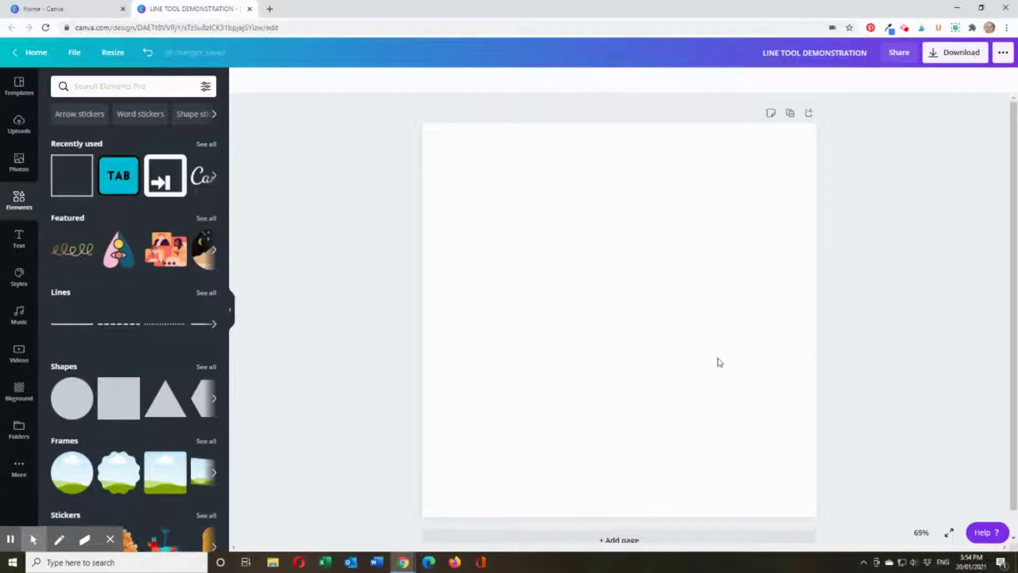
Step: Add a straight line to the blank page and recolour it with the bright pink from the primary palette
{"action": "key", "text": "l"}
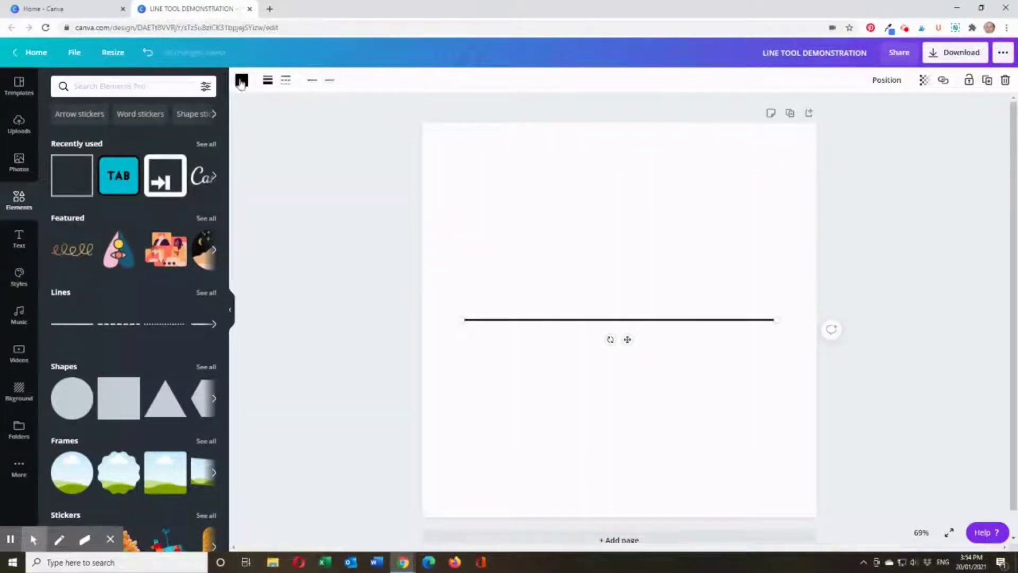
{"action": "left_click", "coordinate": [525, 255]}
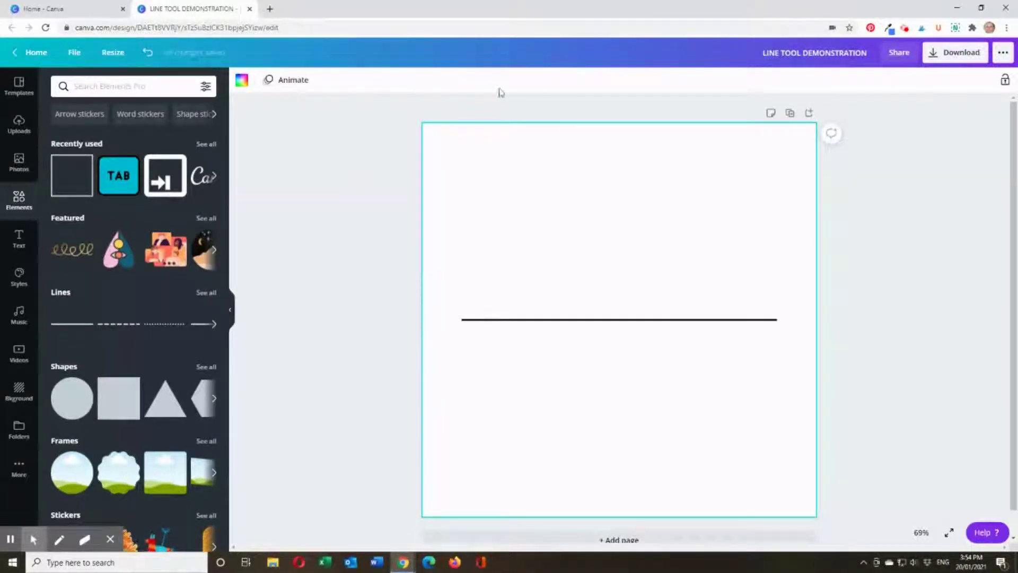
{"action": "left_click", "coordinate": [566, 320]}
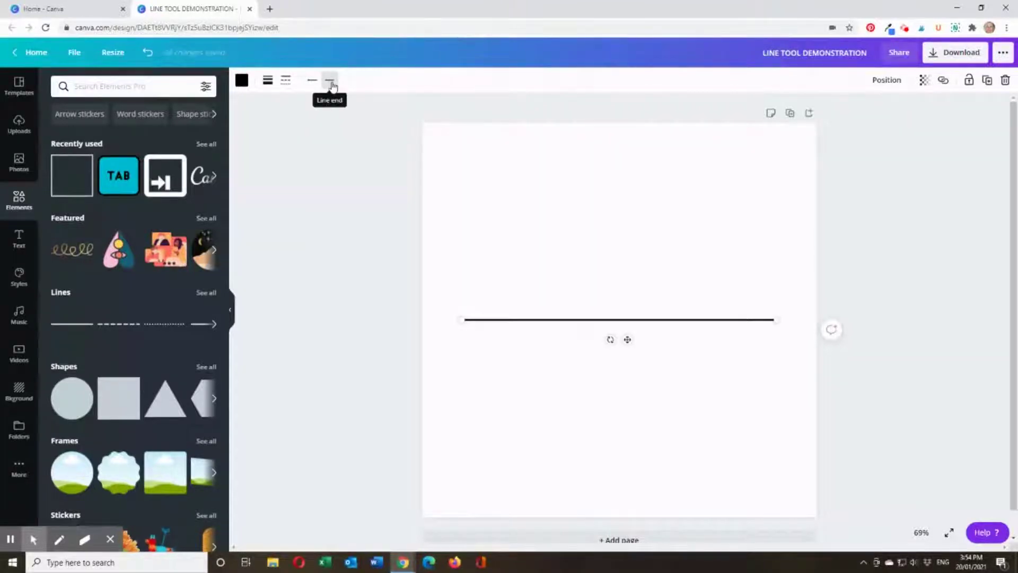
{"action": "left_click", "coordinate": [242, 81]}
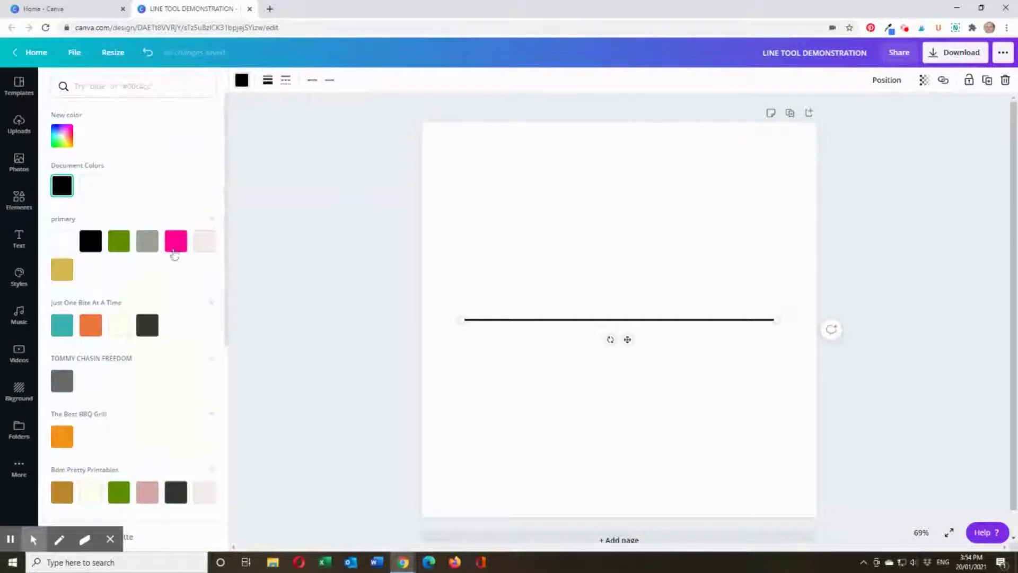
{"action": "left_click", "coordinate": [176, 246]}
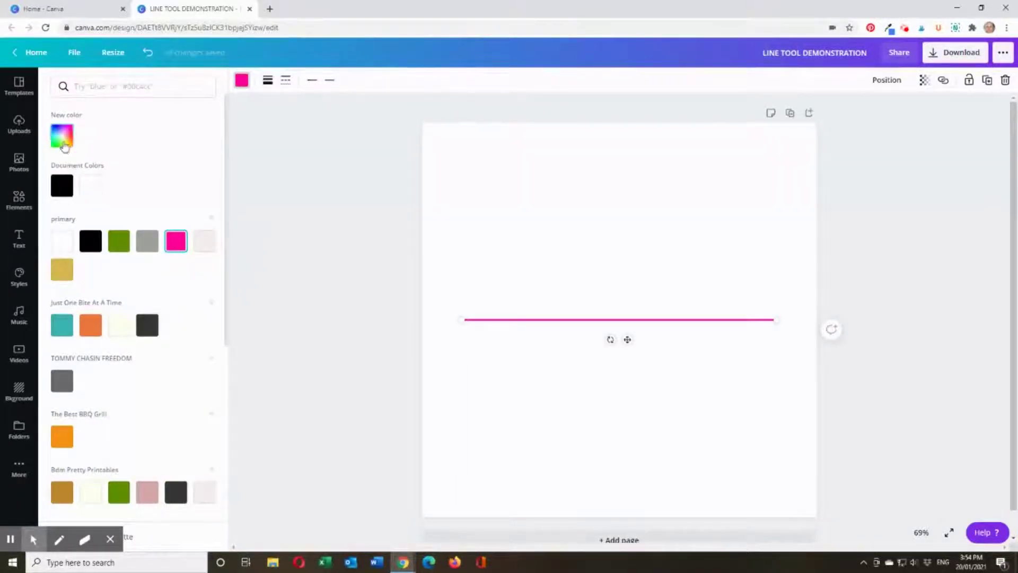
Step: Try custom colours on the line up to the green #46D6A2, and reapply the bright pink from the primary palette
{"action": "left_click", "coordinate": [63, 139]}
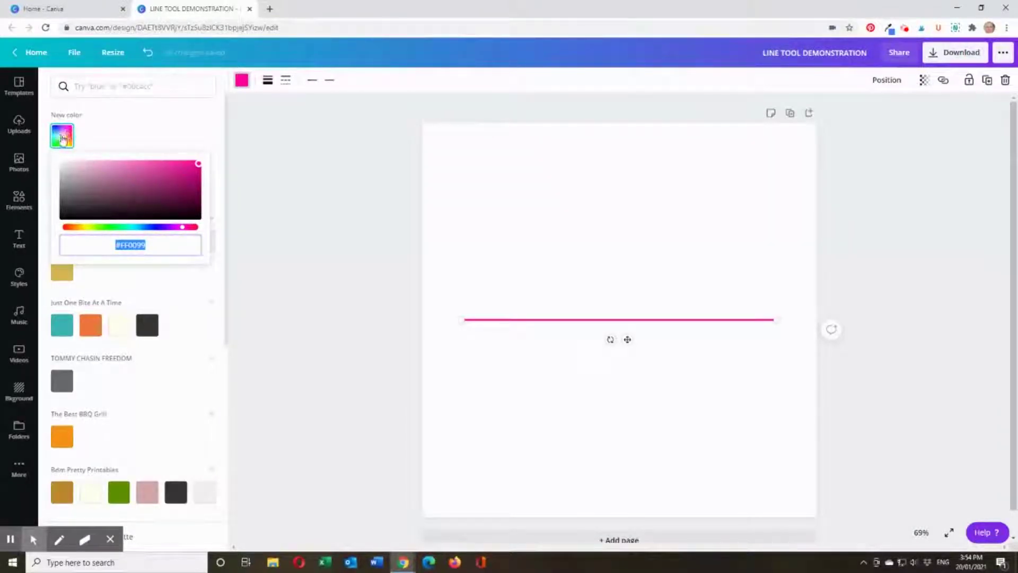
{"action": "left_click", "coordinate": [154, 169]}
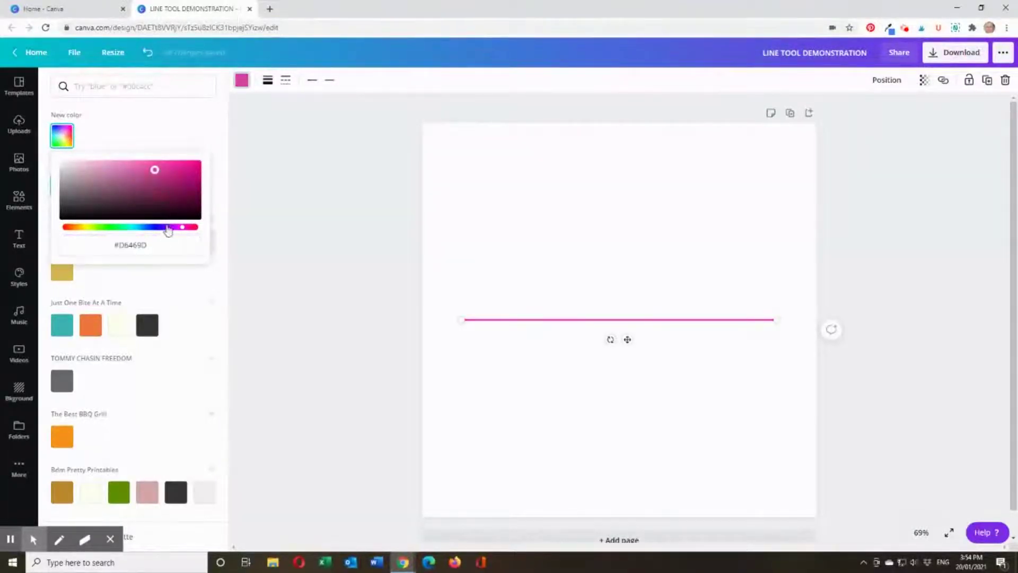
{"action": "left_click", "coordinate": [167, 228]}
{"action": "left_click", "coordinate": [148, 227]}
{"action": "left_click", "coordinate": [122, 228]}
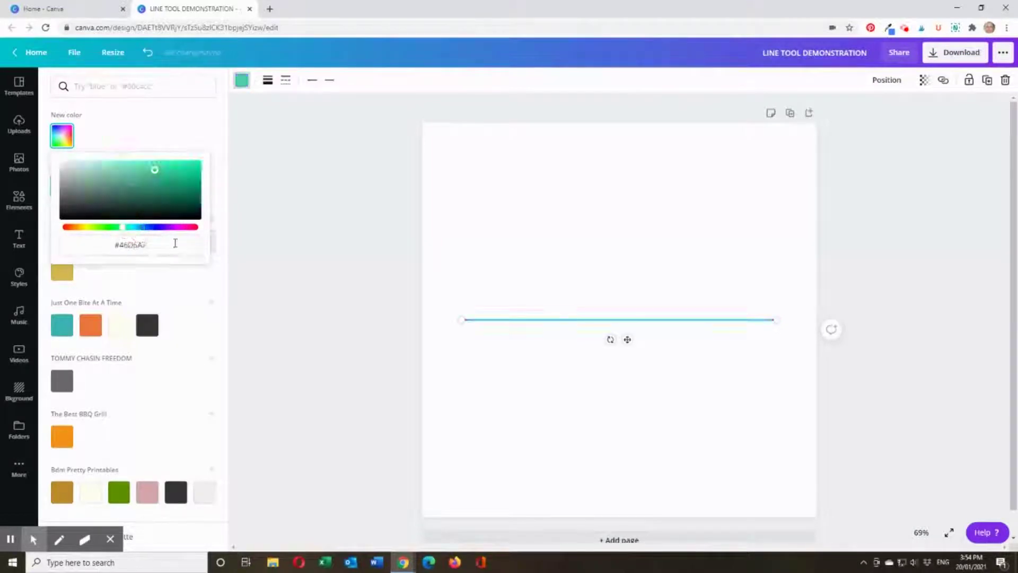
{"action": "left_click", "coordinate": [183, 277]}
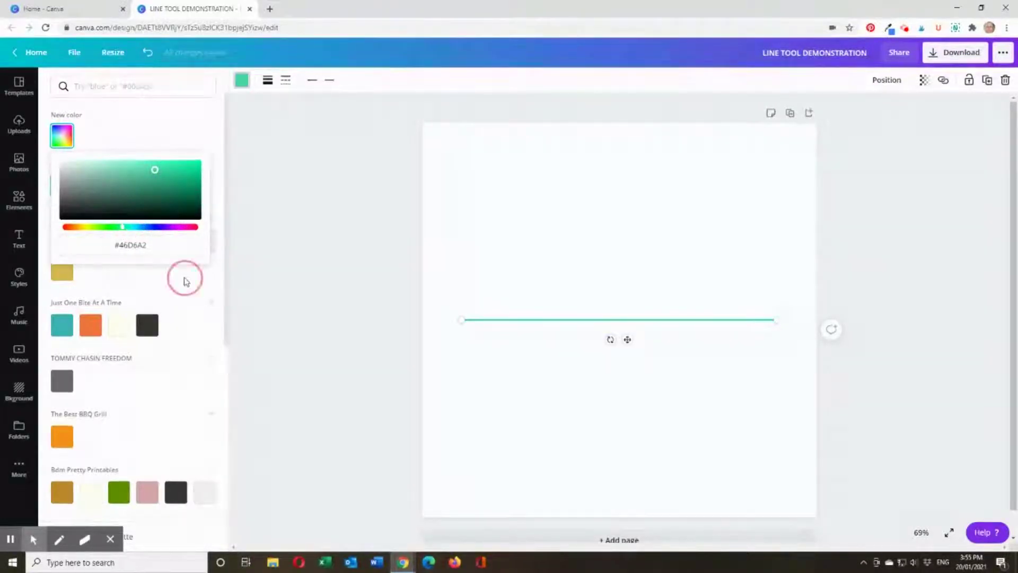
{"action": "left_click", "coordinate": [176, 242]}
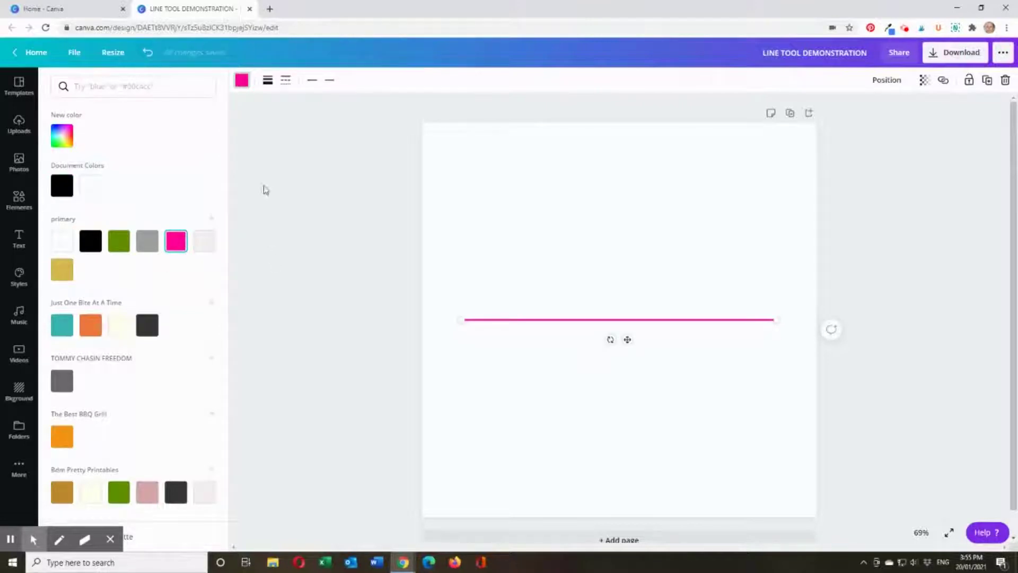
Step: Increase the pink line's weight to 90
{"action": "left_click", "coordinate": [268, 85]}
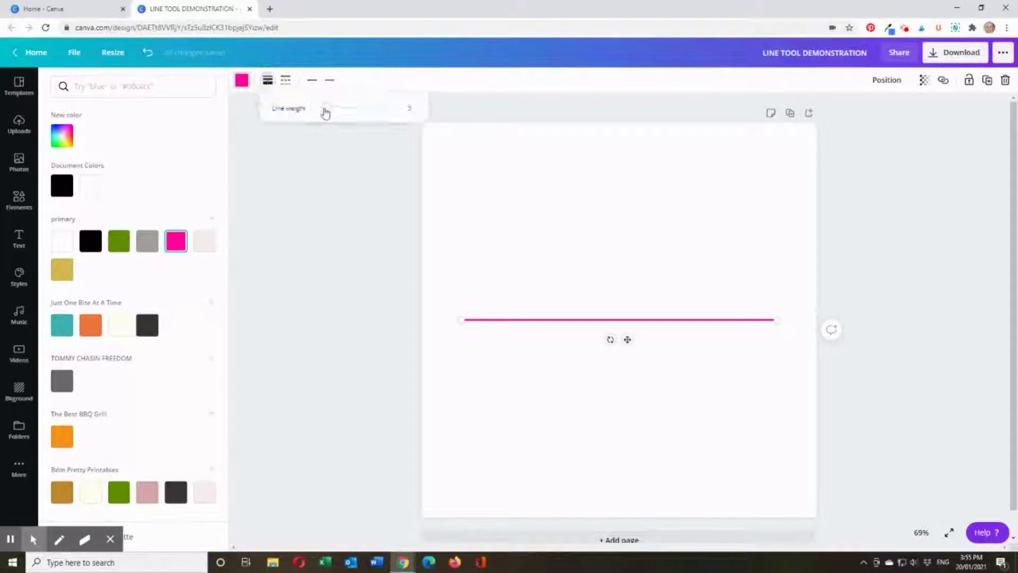
{"action": "left_click_drag", "start_coordinate": [325, 112], "coordinate": [382, 110]}
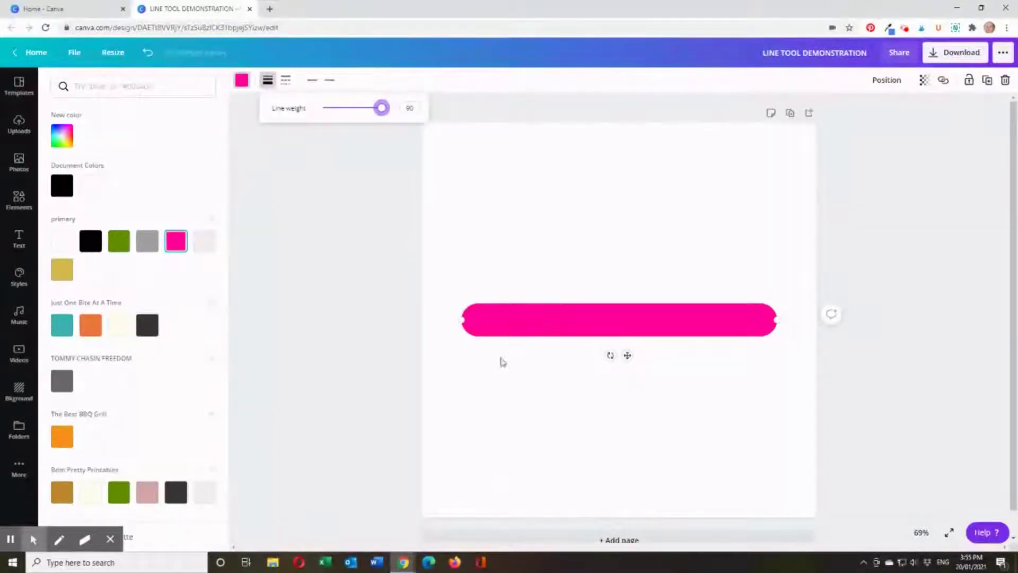
{"action": "left_click", "coordinate": [552, 432]}
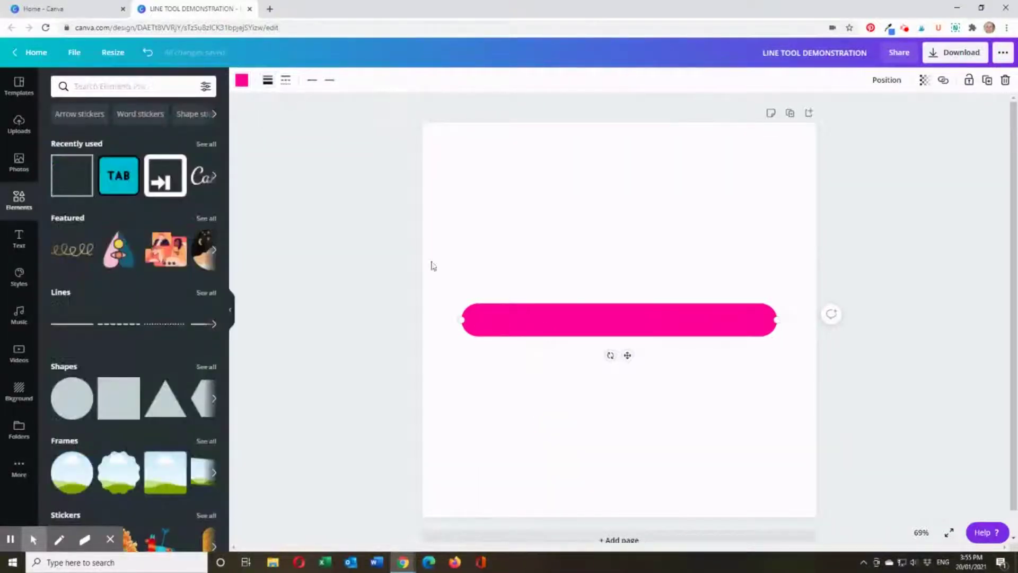
Step: Give the line the solid style with square ends and reduce its weight to 20
{"action": "left_click", "coordinate": [286, 81]}
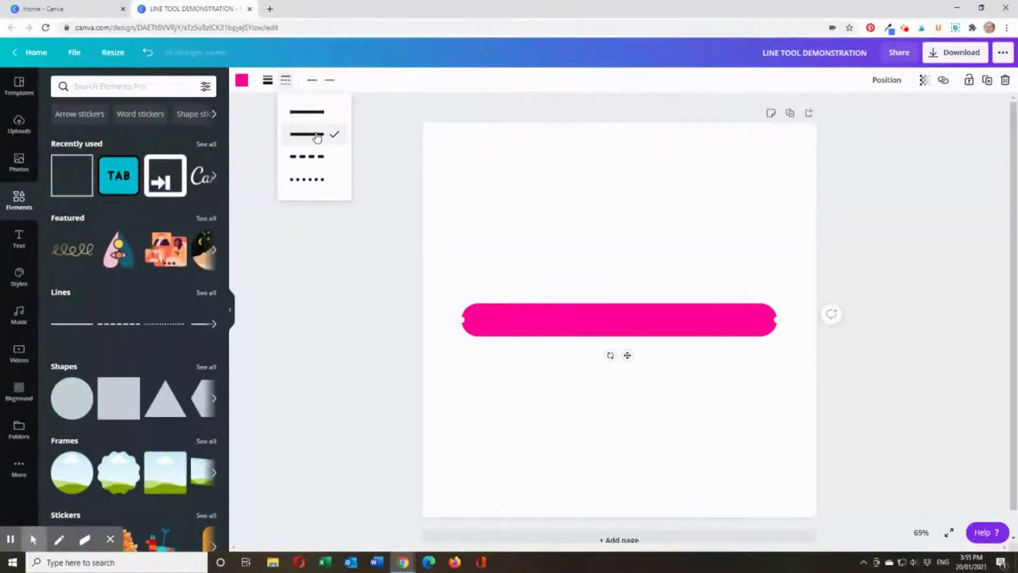
{"action": "left_click", "coordinate": [308, 112]}
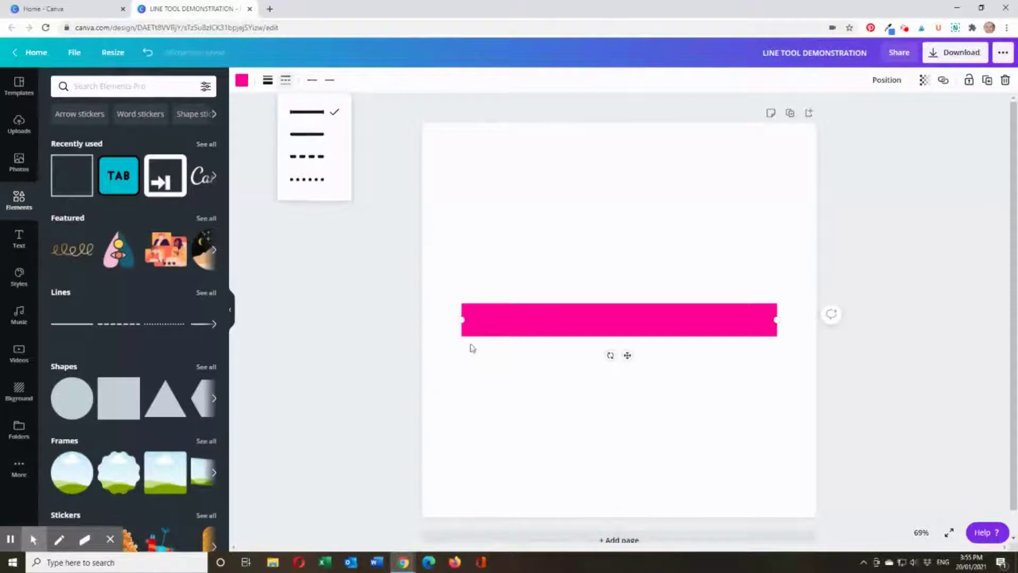
{"action": "left_click", "coordinate": [268, 80]}
{"action": "left_click_drag", "start_coordinate": [383, 108], "coordinate": [335, 109]}
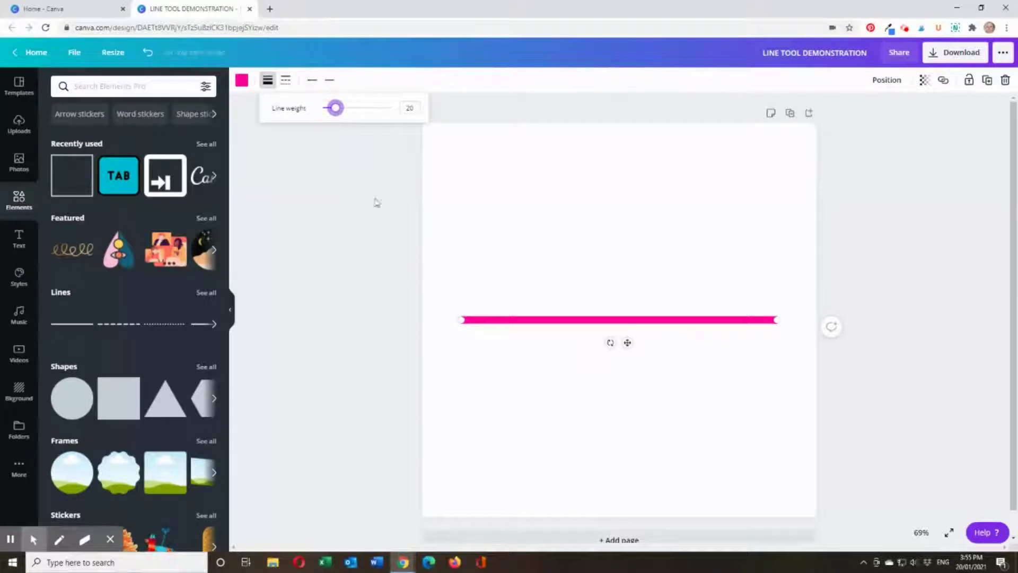
{"action": "left_click", "coordinate": [549, 402]}
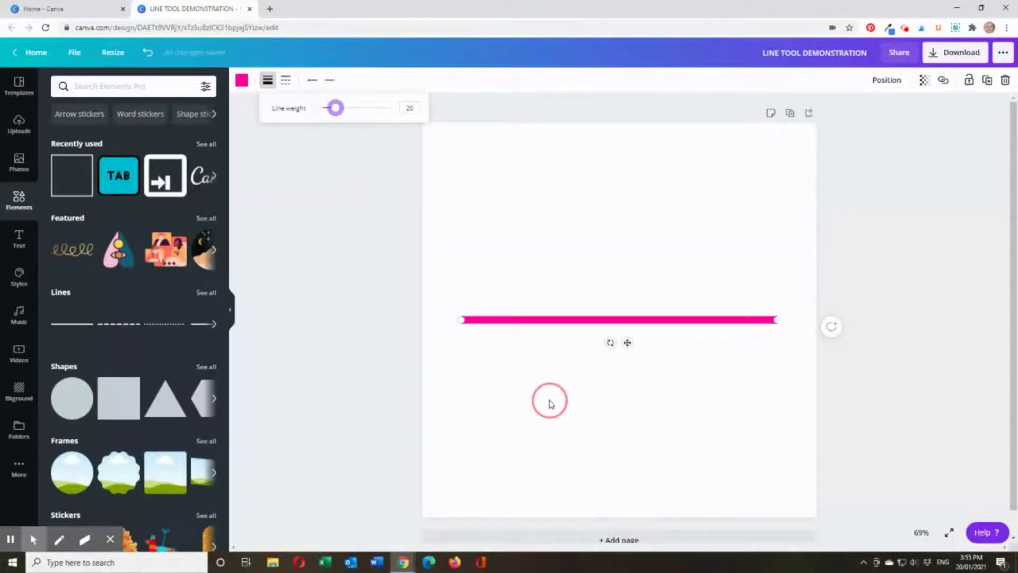
{"action": "left_click", "coordinate": [577, 320]}
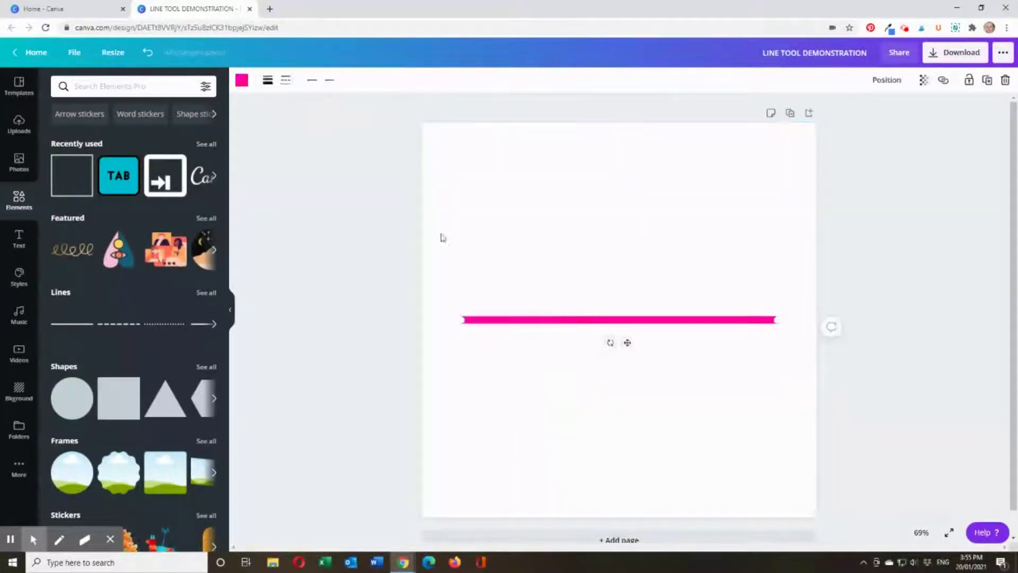
Step: Switch the line to the solid style with rounded ends
{"action": "left_click", "coordinate": [286, 80]}
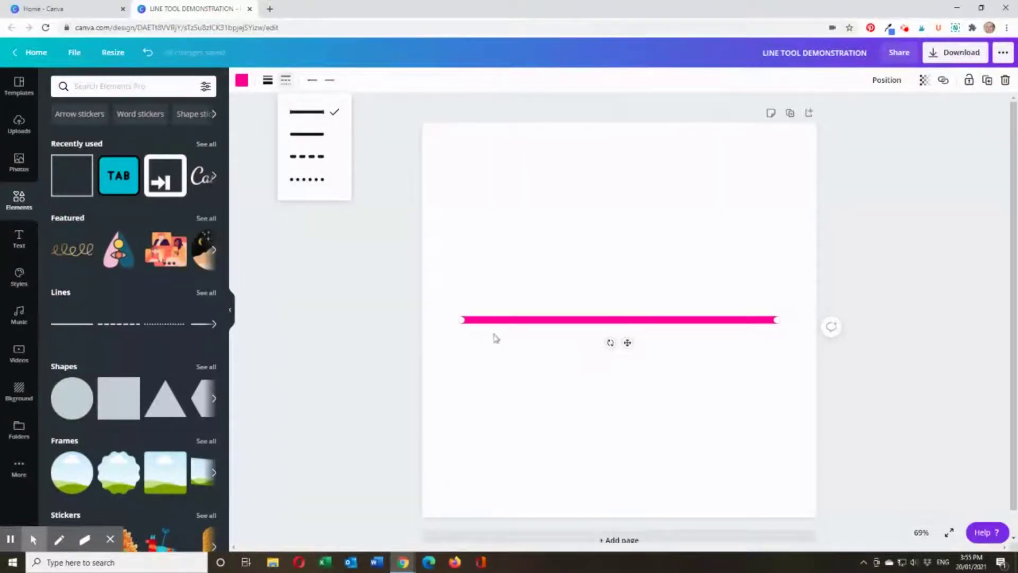
{"action": "left_click", "coordinate": [309, 137]}
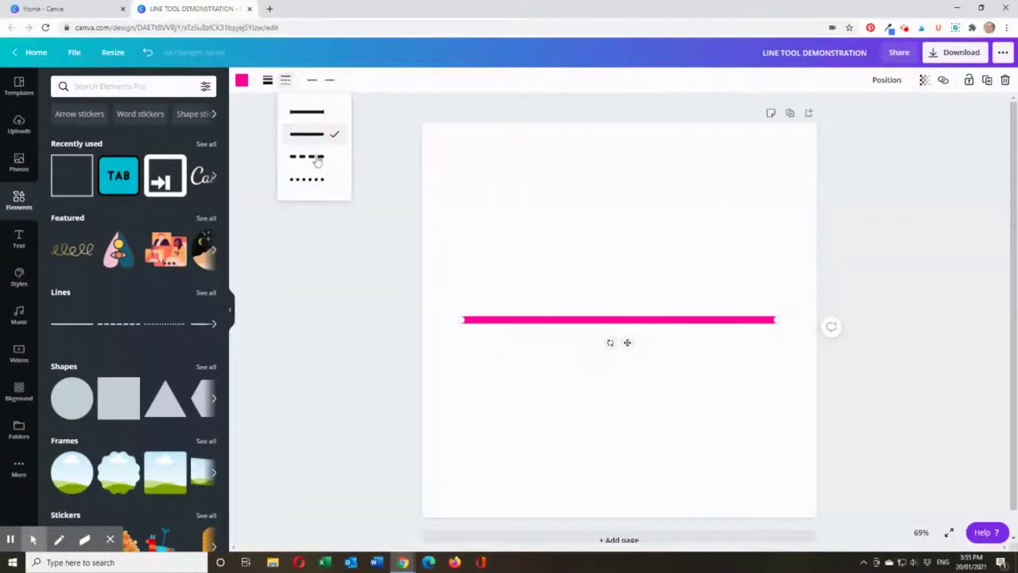
{"action": "left_click", "coordinate": [507, 223]}
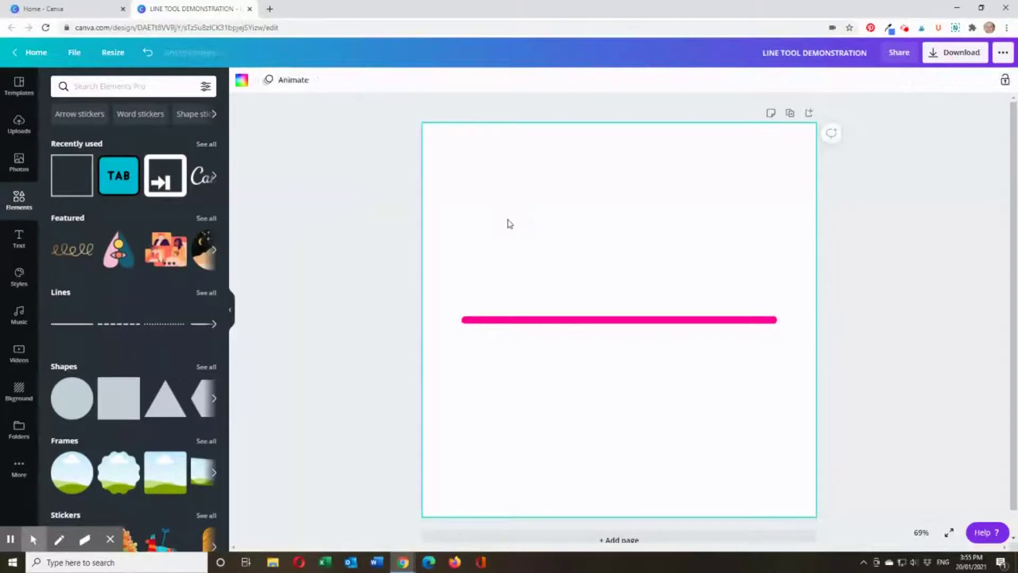
{"action": "left_click", "coordinate": [563, 319]}
{"action": "left_click", "coordinate": [286, 80]}
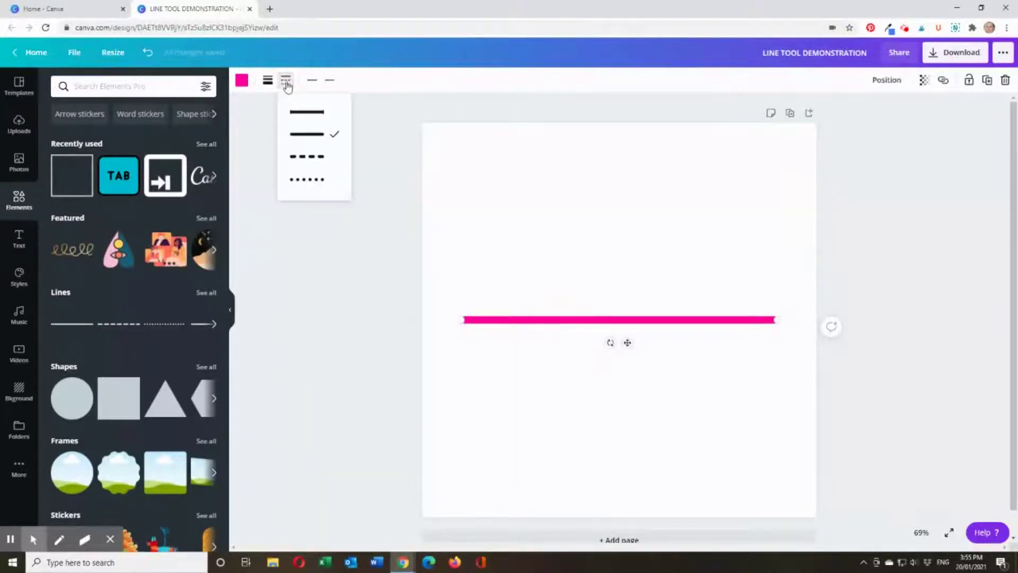
{"action": "left_click", "coordinate": [357, 182]}
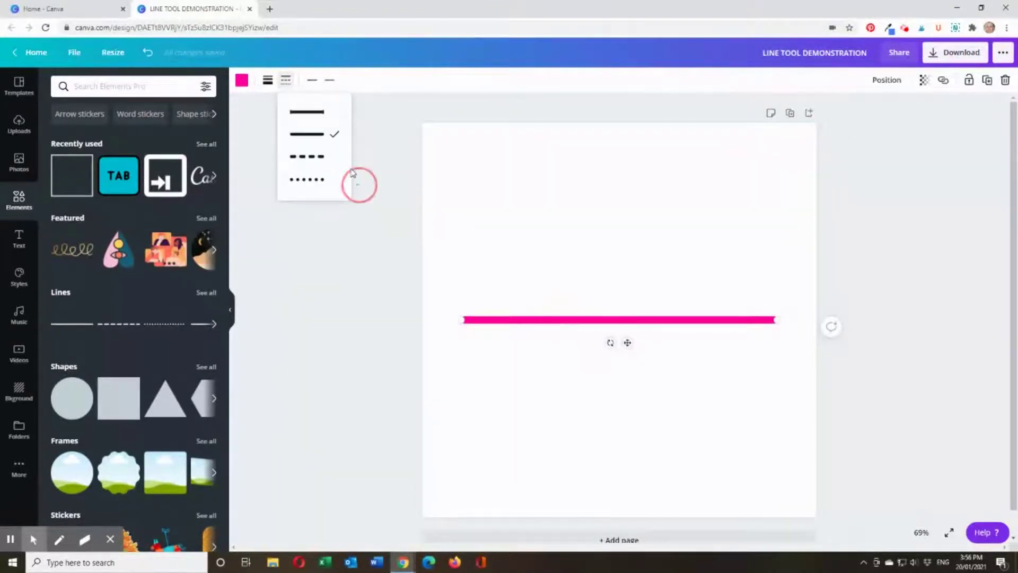
Step: Make the round-ended line moderately thicker by raising its line weight
{"action": "left_click", "coordinate": [556, 319]}
{"action": "left_click", "coordinate": [268, 81]}
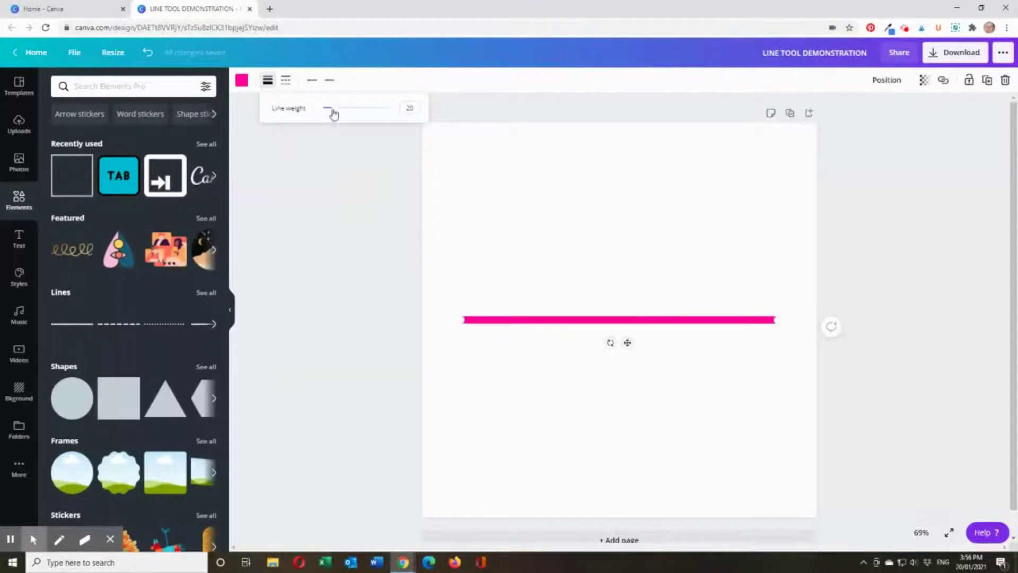
{"action": "left_click_drag", "start_coordinate": [333, 113], "coordinate": [345, 109]}
{"action": "left_click", "coordinate": [546, 245]}
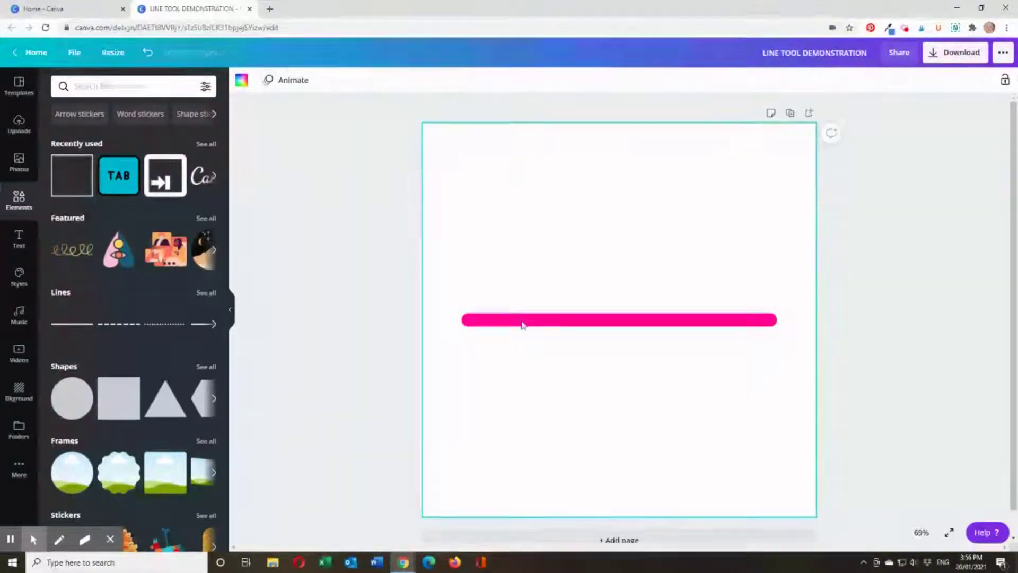
Step: Apply the dashed style to the line and replace it with the dotted style
{"action": "left_click", "coordinate": [524, 323]}
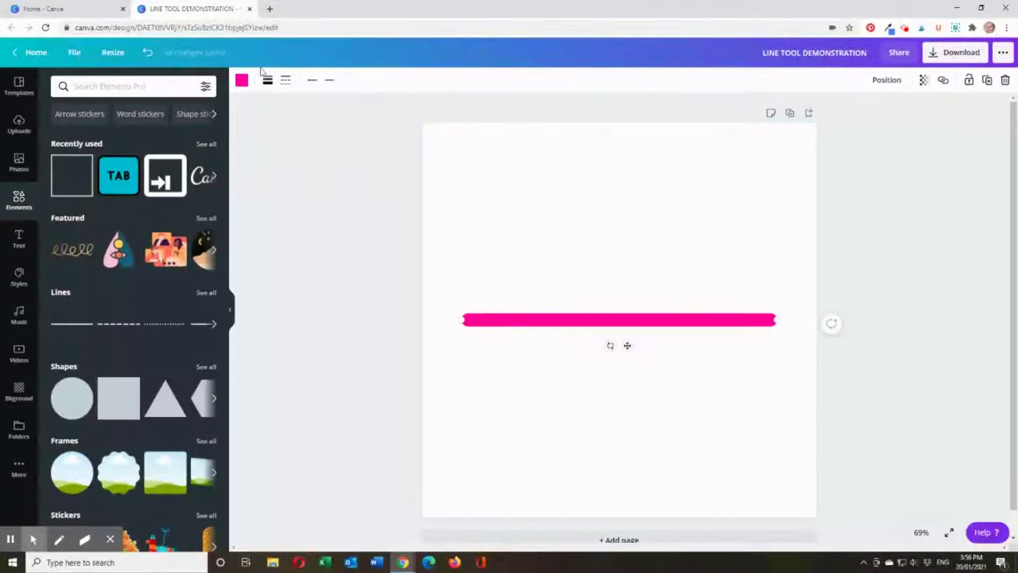
{"action": "left_click", "coordinate": [286, 80]}
{"action": "left_click", "coordinate": [310, 157]}
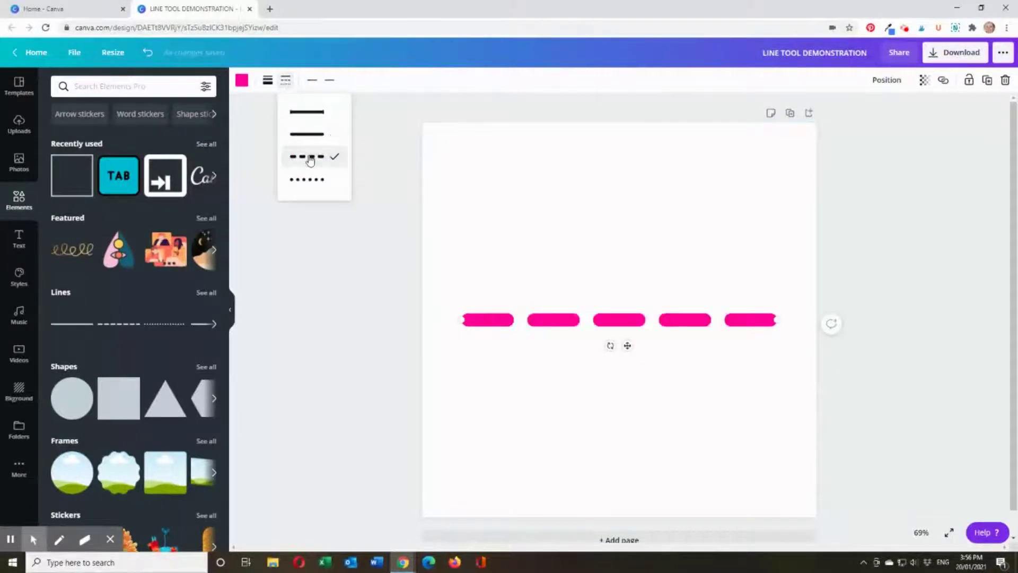
{"action": "left_click", "coordinate": [308, 180]}
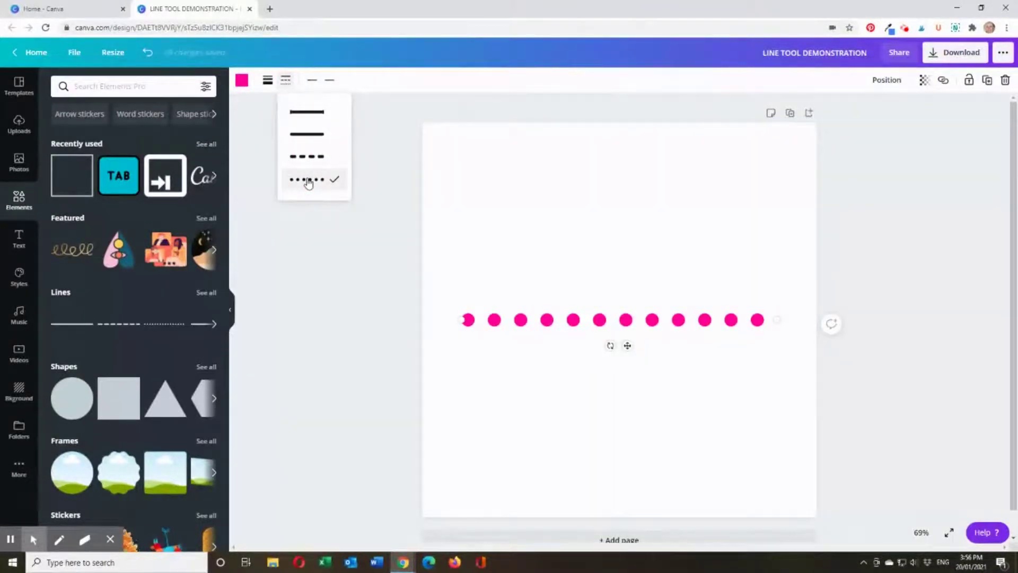
Step: Reduce the line weight to 21 and set the line to the solid style with square ends
{"action": "left_click", "coordinate": [267, 79]}
{"action": "mouse_move", "coordinate": [346, 109]}
{"action": "left_mouse_down"}
{"action": "mouse_move", "coordinate": [334, 107]}
{"action": "mouse_move", "coordinate": [357, 106]}
{"action": "mouse_move", "coordinate": [337, 108]}
{"action": "left_mouse_up"}
{"action": "left_click", "coordinate": [291, 82]}
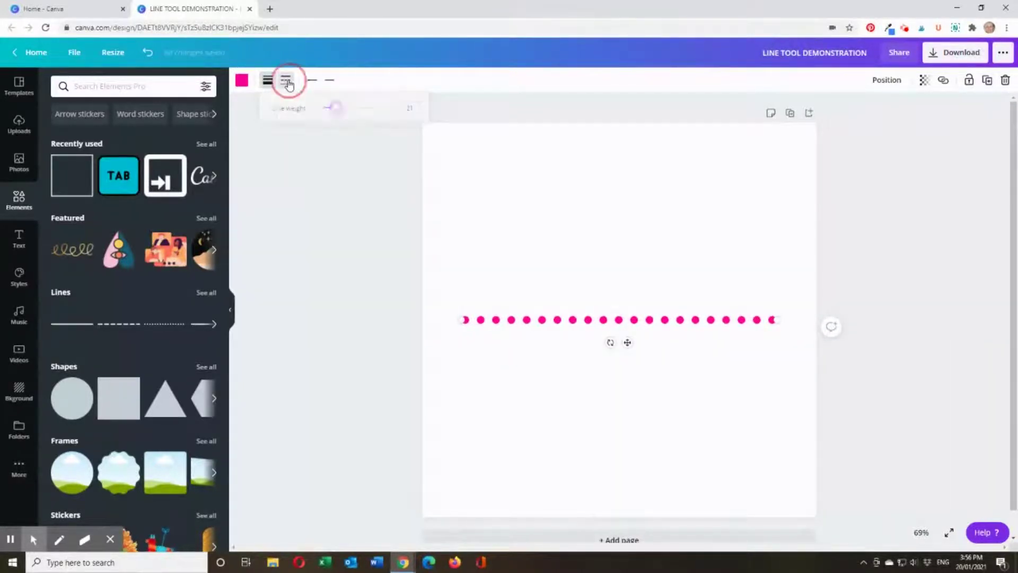
{"action": "left_click", "coordinate": [312, 113]}
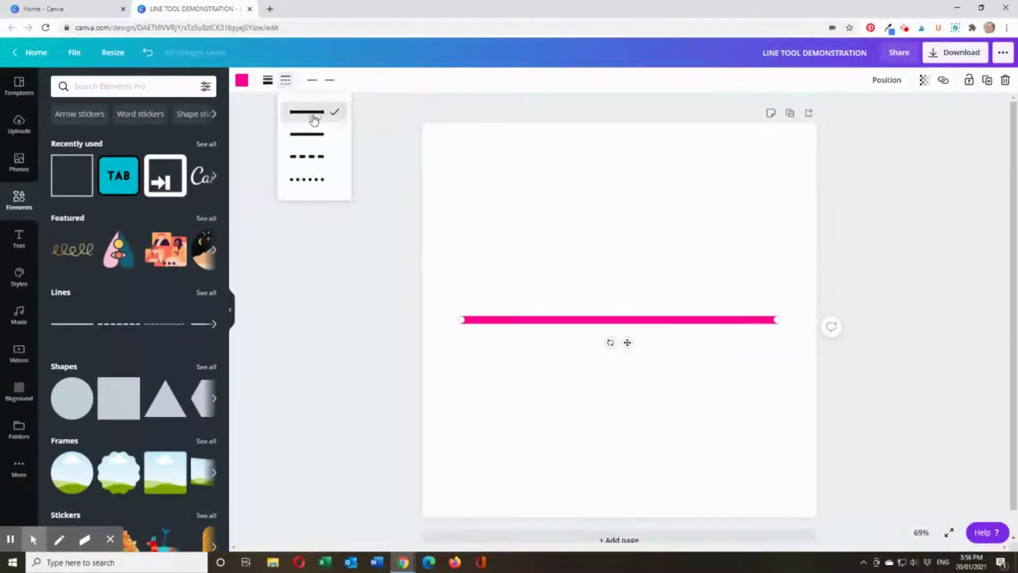
{"action": "left_click", "coordinate": [660, 389]}
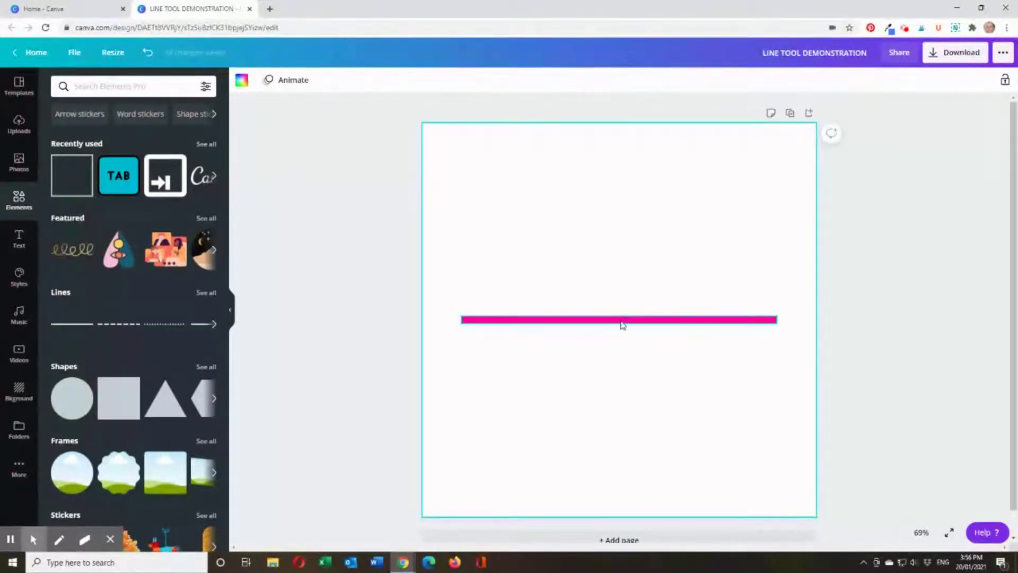
Step: Shorten the line from its right end and centre it horizontally, slightly above the middle of the page
{"action": "left_click", "coordinate": [620, 322]}
{"action": "left_click_drag", "start_coordinate": [777, 318], "coordinate": [734, 320]}
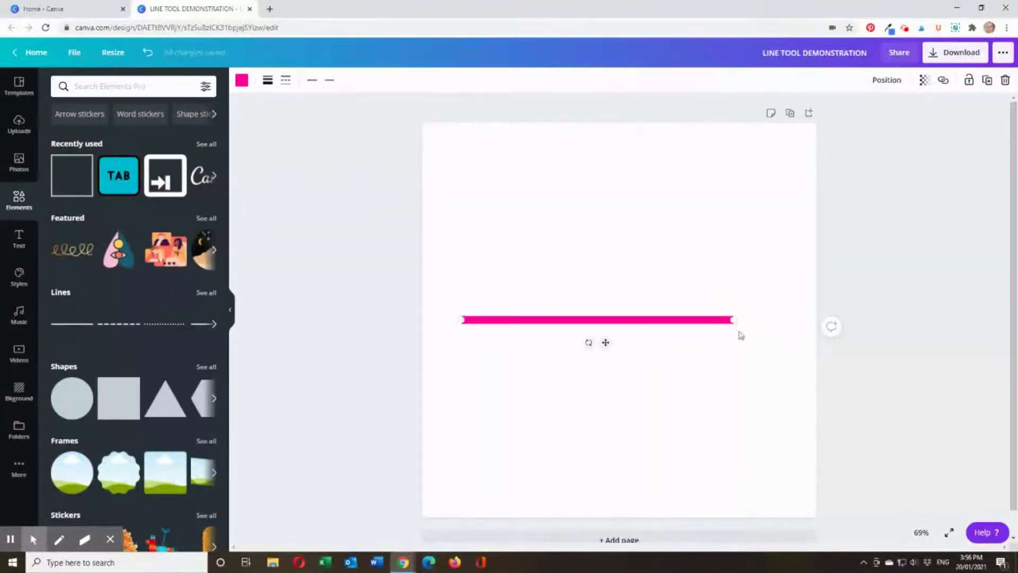
{"action": "left_click_drag", "start_coordinate": [605, 343], "coordinate": [624, 345]}
{"action": "left_click_drag", "start_coordinate": [620, 295], "coordinate": [627, 325]}
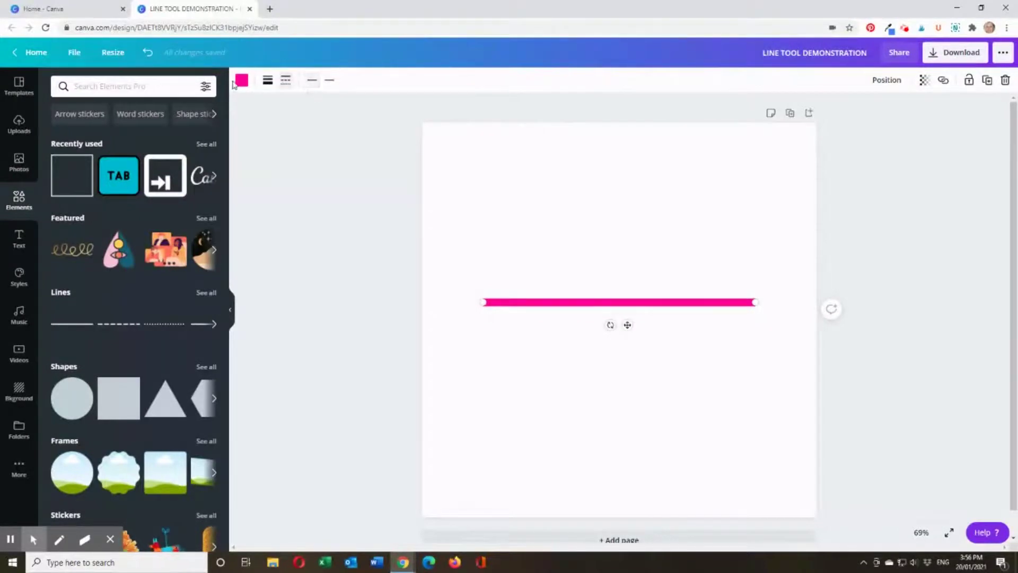
Step: Try the line-start styles in turn, from the bar through the arrows, circles and squares to the solid diamond
{"action": "left_click", "coordinate": [314, 83]}
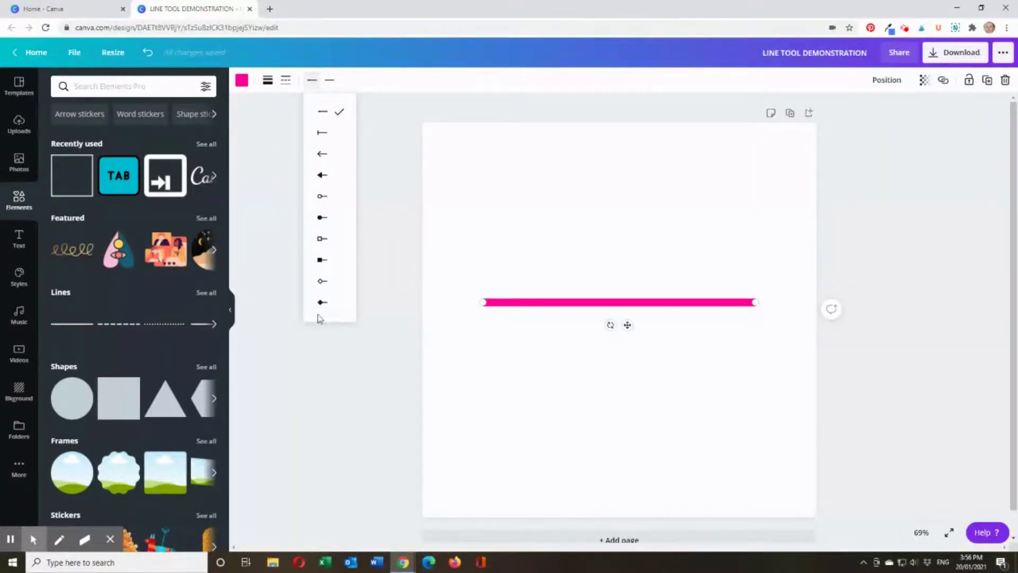
{"action": "left_click", "coordinate": [323, 134]}
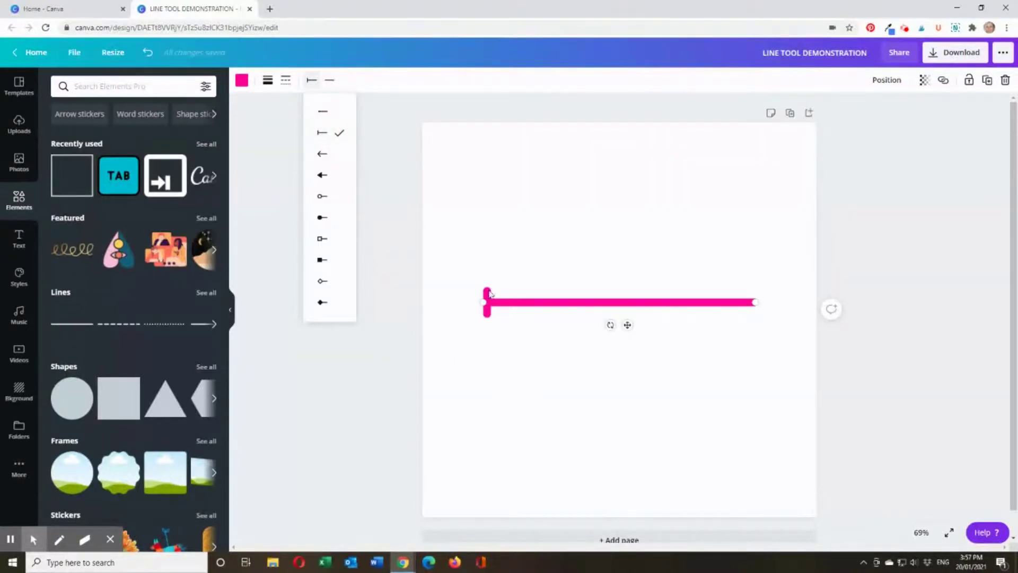
{"action": "left_click", "coordinate": [321, 156]}
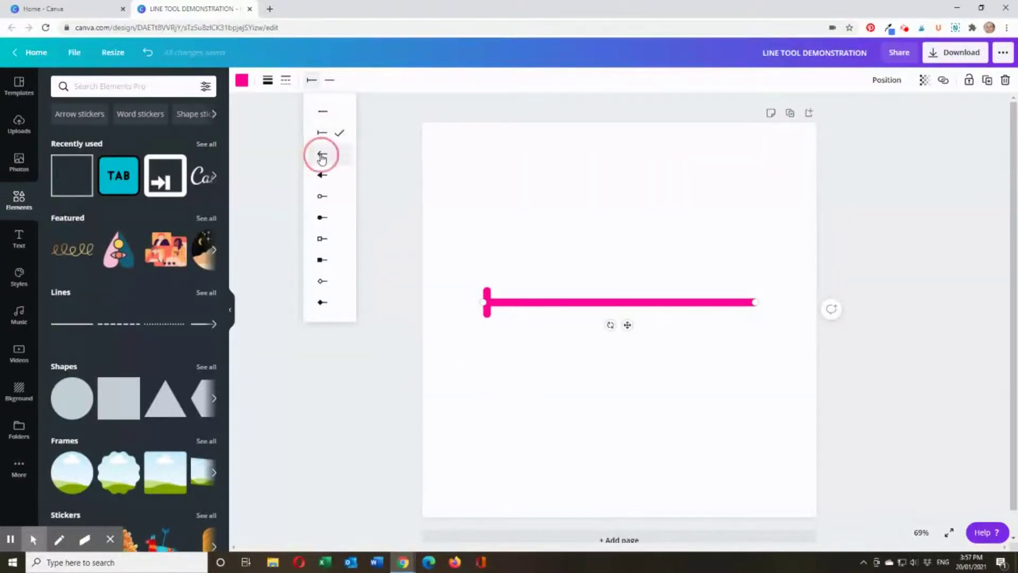
{"action": "left_click", "coordinate": [327, 177]}
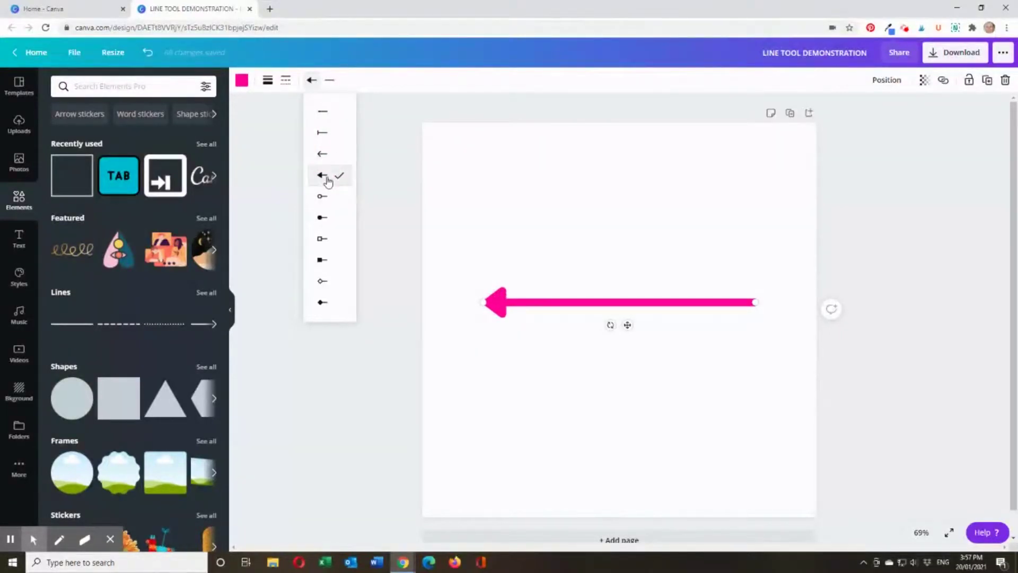
{"action": "left_click", "coordinate": [323, 197]}
{"action": "left_click", "coordinate": [323, 218]}
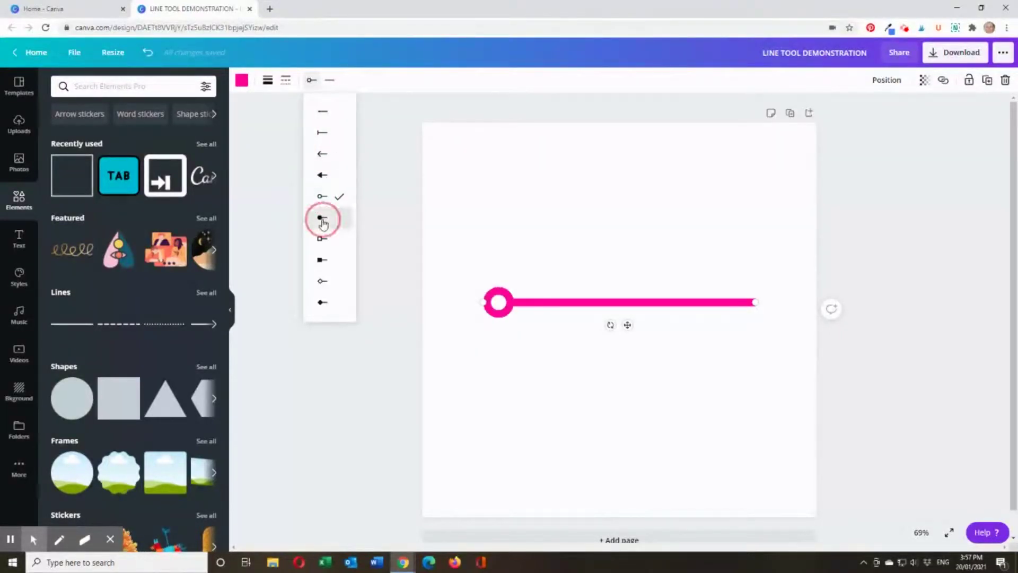
{"action": "left_click", "coordinate": [323, 239]}
{"action": "left_click", "coordinate": [323, 262]}
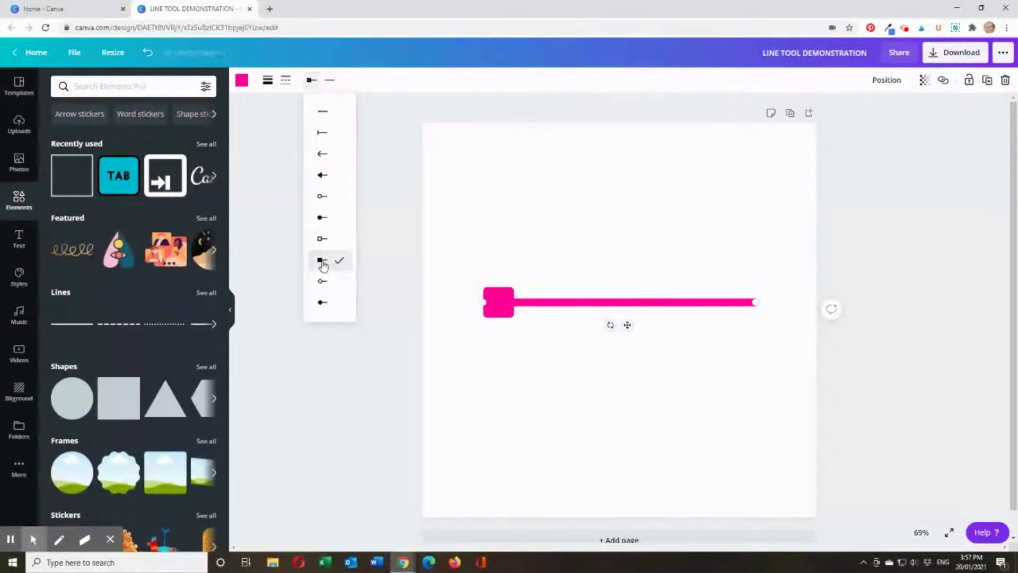
{"action": "left_click", "coordinate": [324, 281]}
{"action": "left_click", "coordinate": [327, 305]}
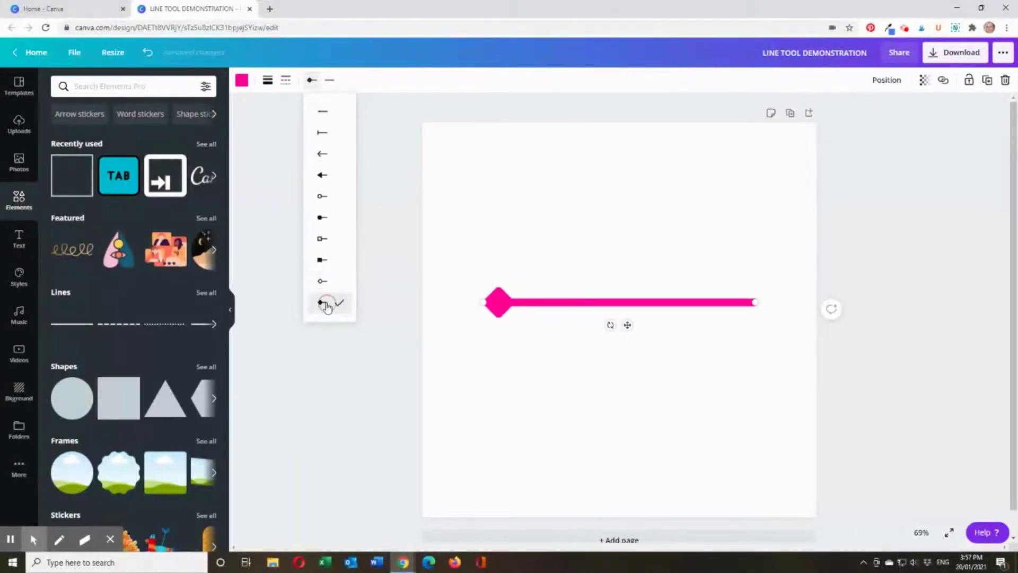
Step: Set the line's start to the bar style and keep the line selected
{"action": "left_click", "coordinate": [323, 135]}
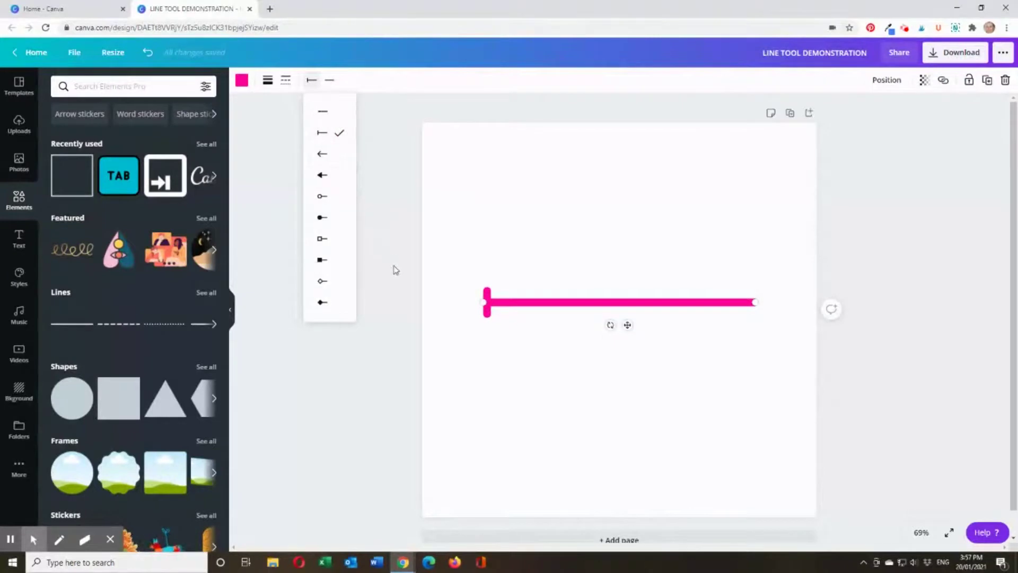
{"action": "left_click", "coordinate": [574, 258]}
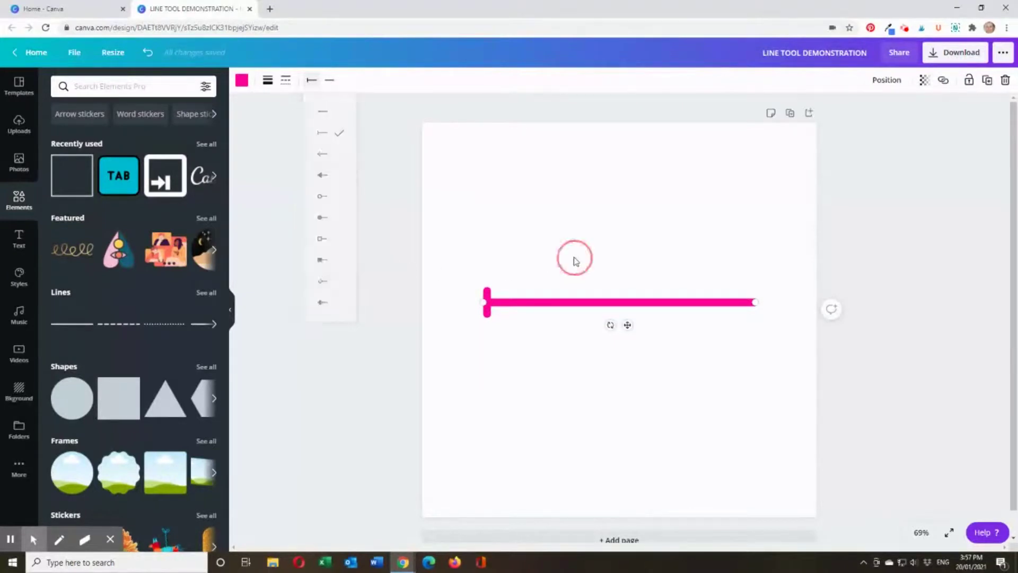
{"action": "left_click", "coordinate": [548, 302]}
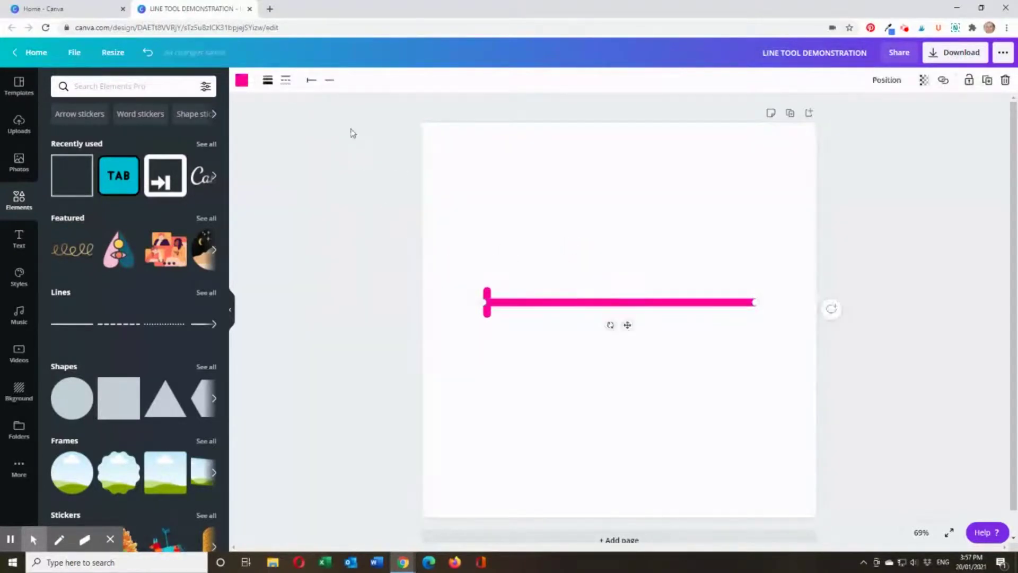
Step: Apply the bar style to the line's right end and replace it with the solid arrowhead
{"action": "left_click", "coordinate": [330, 82]}
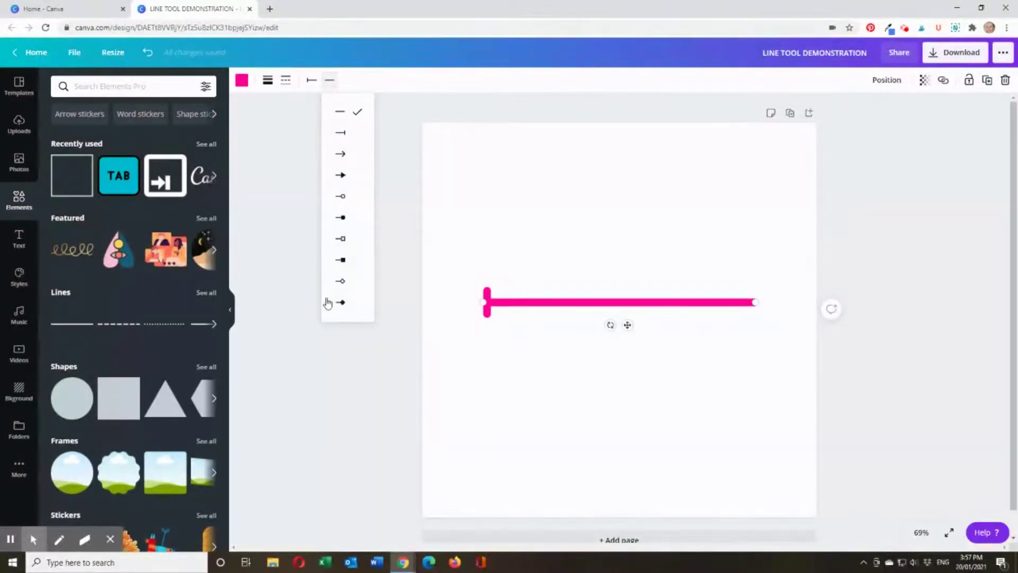
{"action": "left_click", "coordinate": [341, 132]}
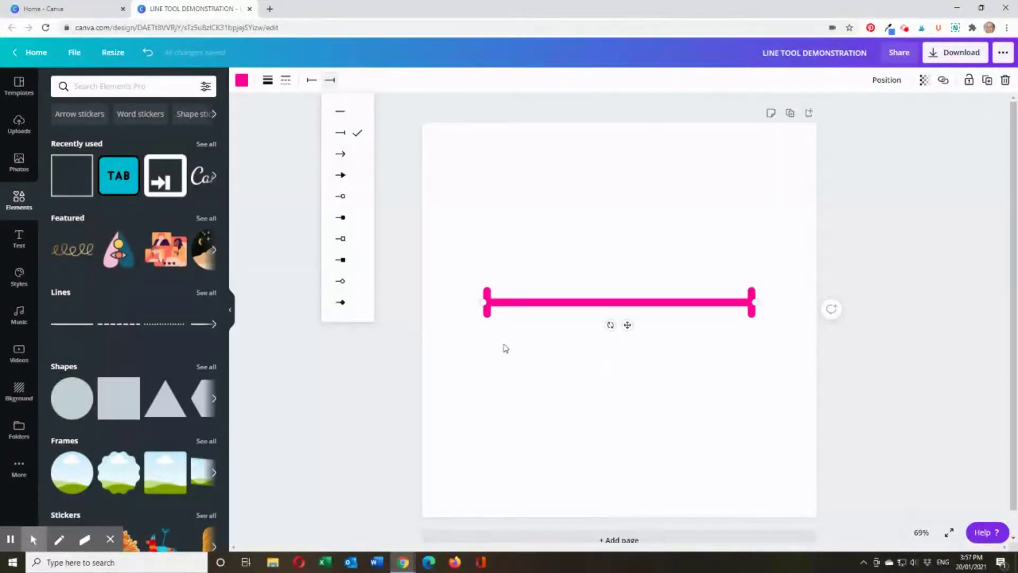
{"action": "left_click", "coordinate": [343, 175]}
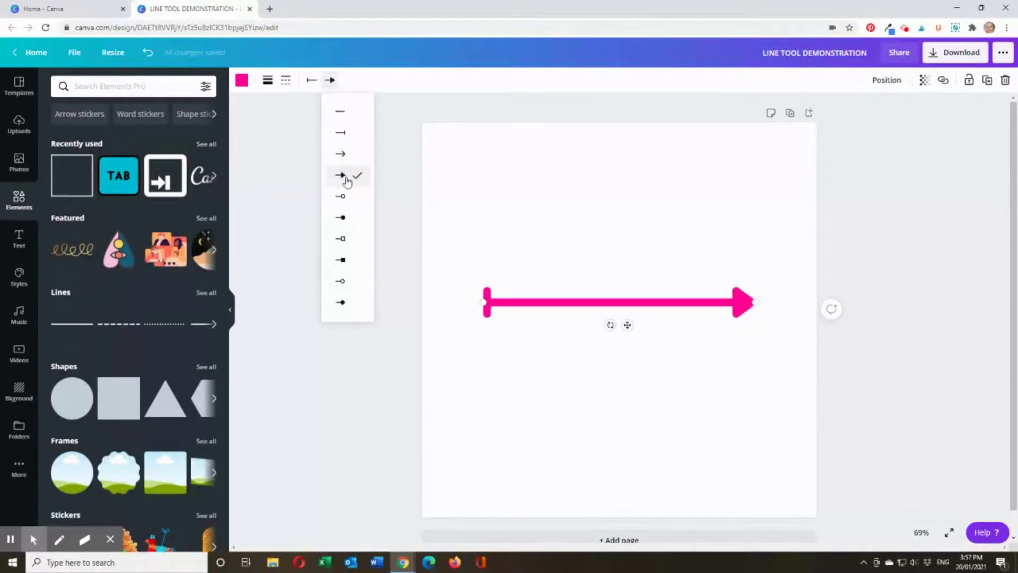
{"action": "left_click", "coordinate": [504, 344]}
Step: Shorten the line from its arrowhead end to about three quarters of its length
{"action": "left_click", "coordinate": [753, 300]}
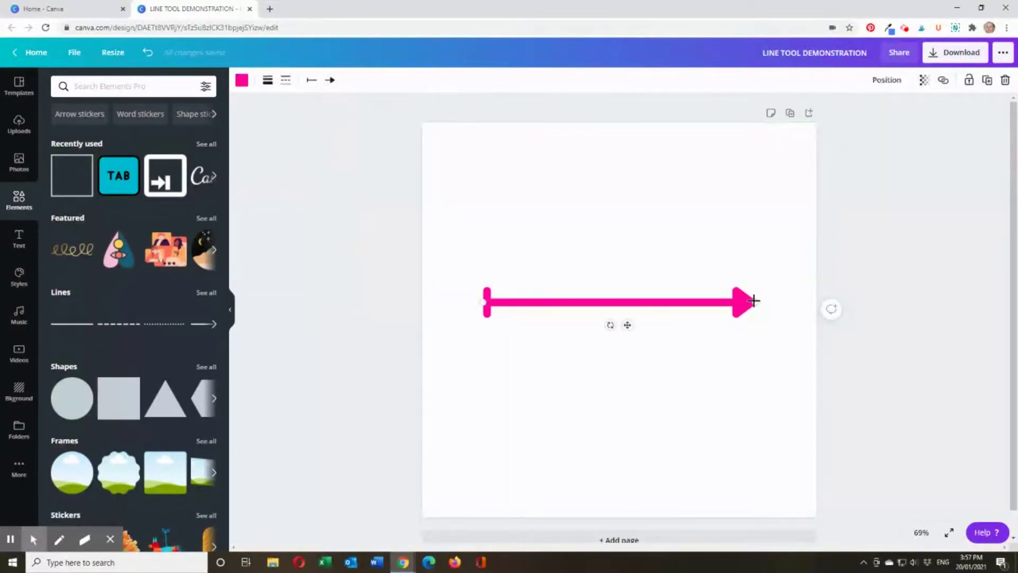
{"action": "left_click_drag", "start_coordinate": [753, 301], "coordinate": [682, 301]}
{"action": "left_click", "coordinate": [679, 306]}
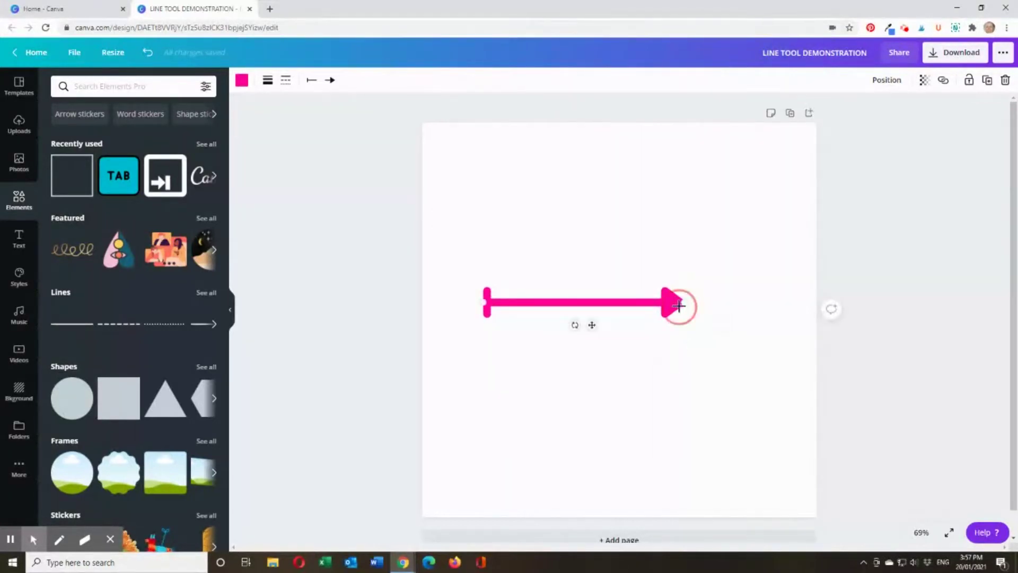
Step: Remove the arrowhead by setting the line's right end to the plain style
{"action": "left_click", "coordinate": [330, 80]}
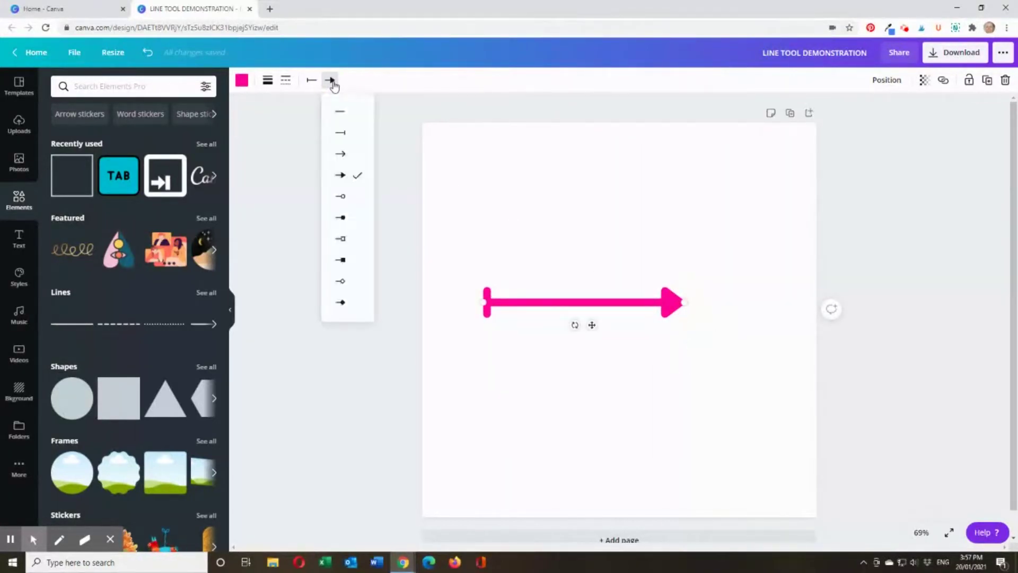
{"action": "left_click", "coordinate": [343, 114]}
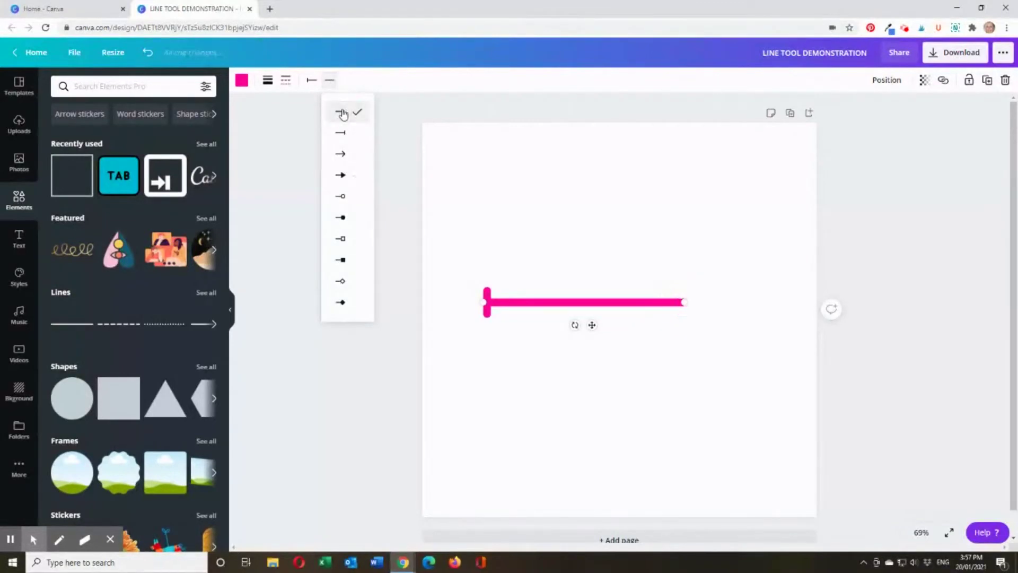
{"action": "left_click", "coordinate": [503, 339]}
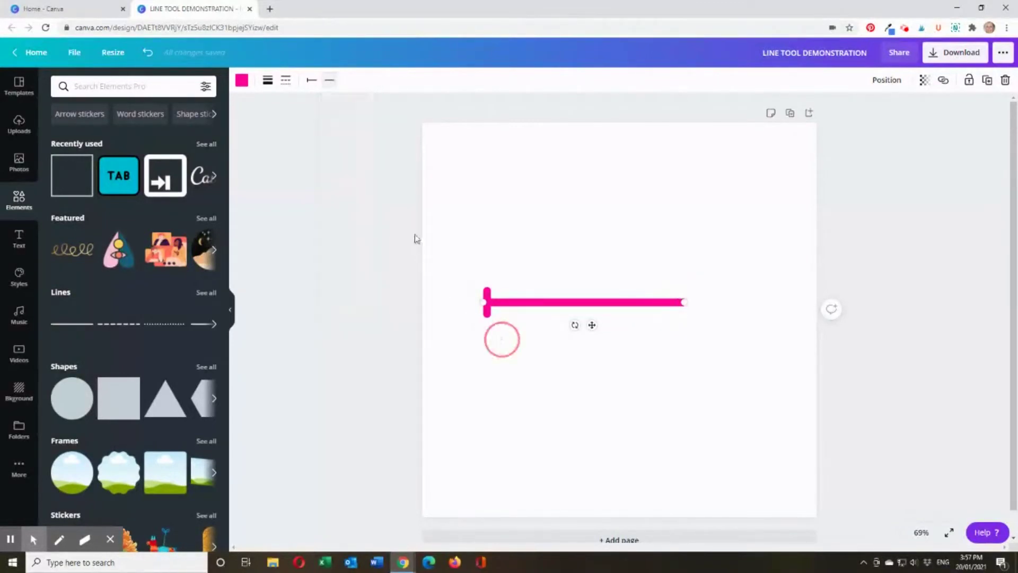
{"action": "left_click", "coordinate": [542, 305]}
Step: Set the line's start to the plain style and move the line to the horizontal centre of the page
{"action": "left_click", "coordinate": [311, 80]}
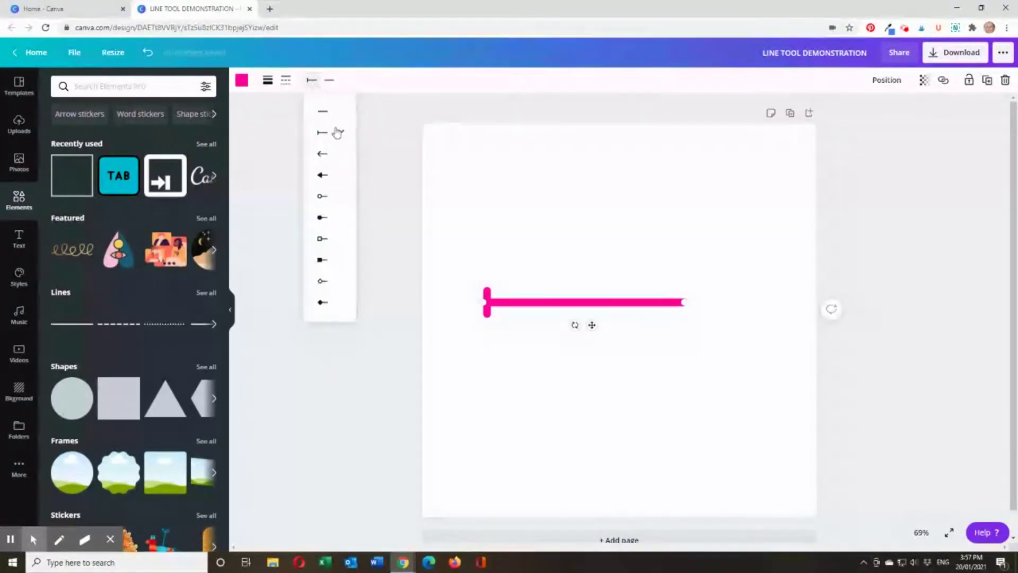
{"action": "left_click", "coordinate": [329, 111]}
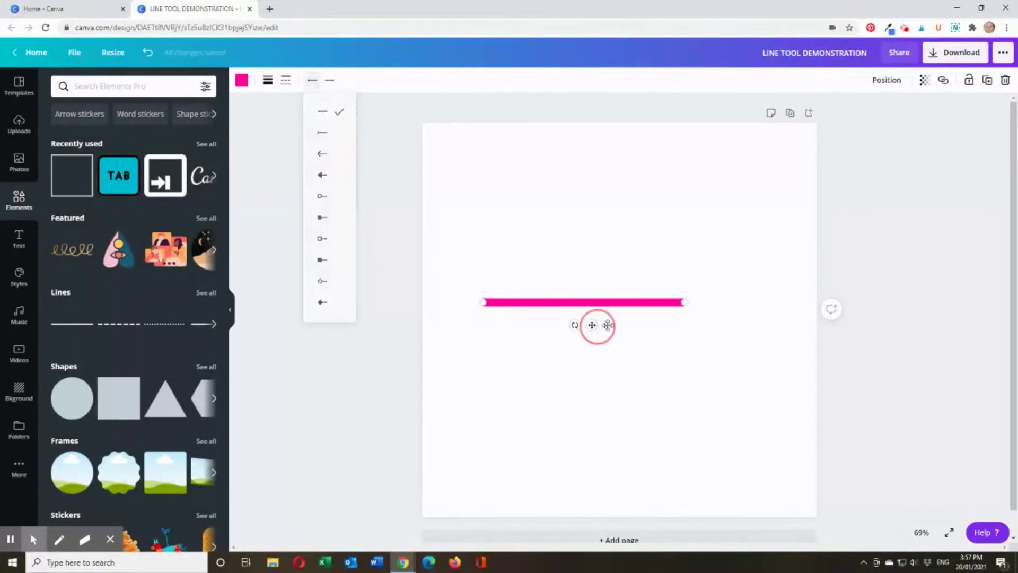
{"action": "left_click_drag", "start_coordinate": [596, 325], "coordinate": [632, 327]}
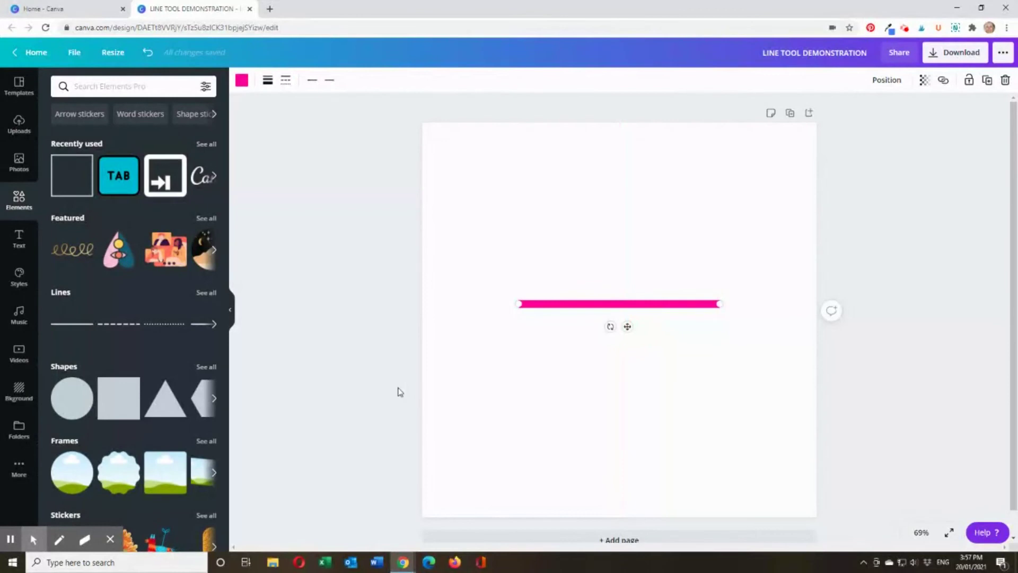